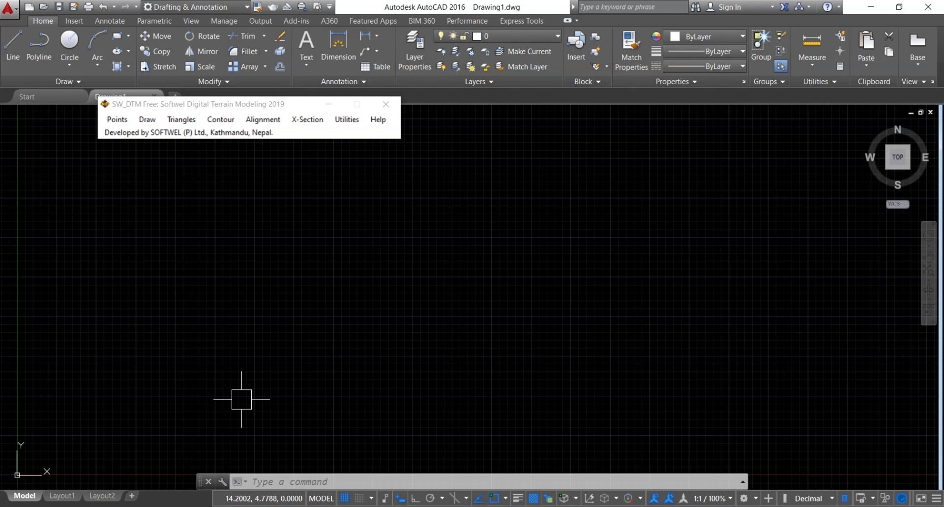
- Switch from AutoCAD to the Survey data.xlsx workbook in Excel
key(alt+Tab)
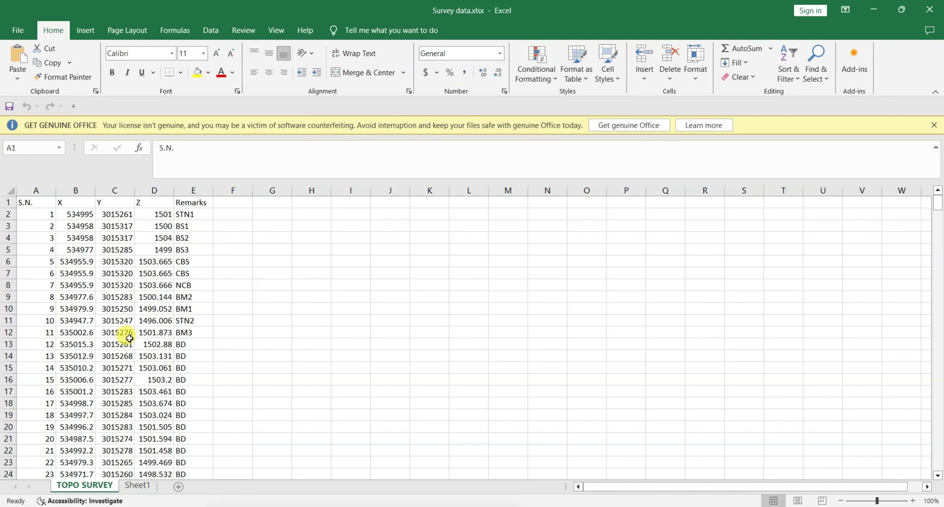
- Inspect columns A–E (S.N., X, Y, Z, Remarks) in turn, then go back to AutoCAD
click(39, 188)
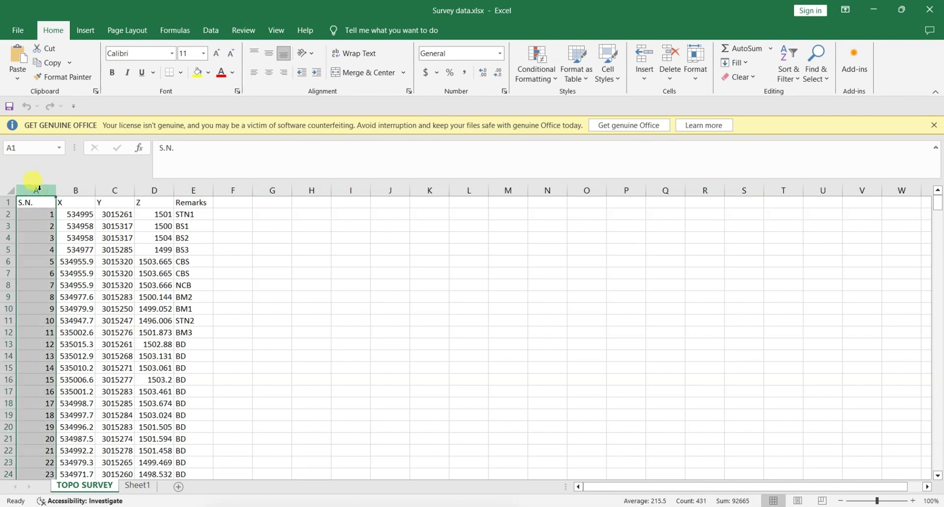
click(71, 188)
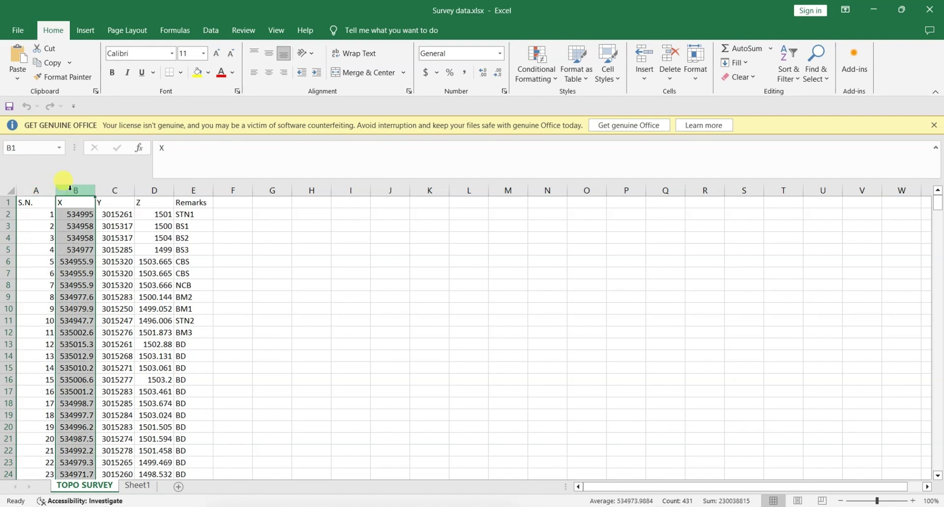
click(109, 188)
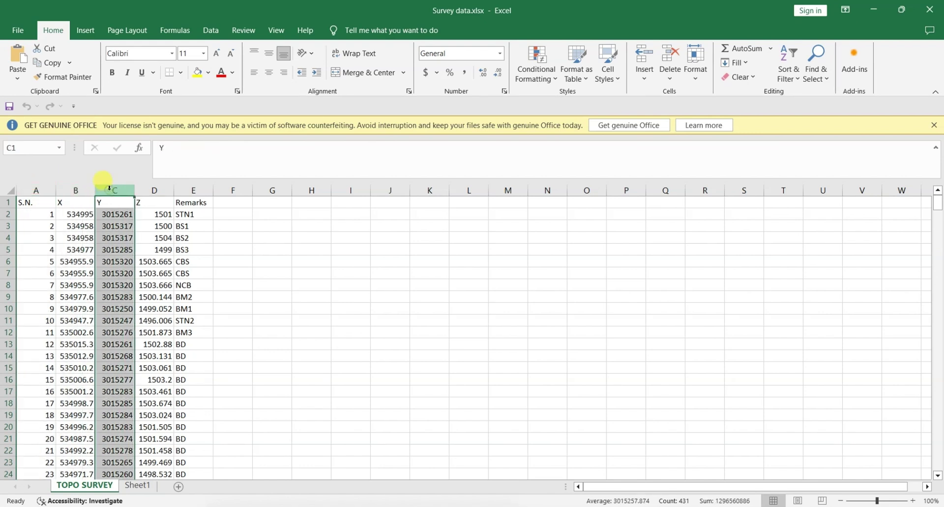
click(143, 188)
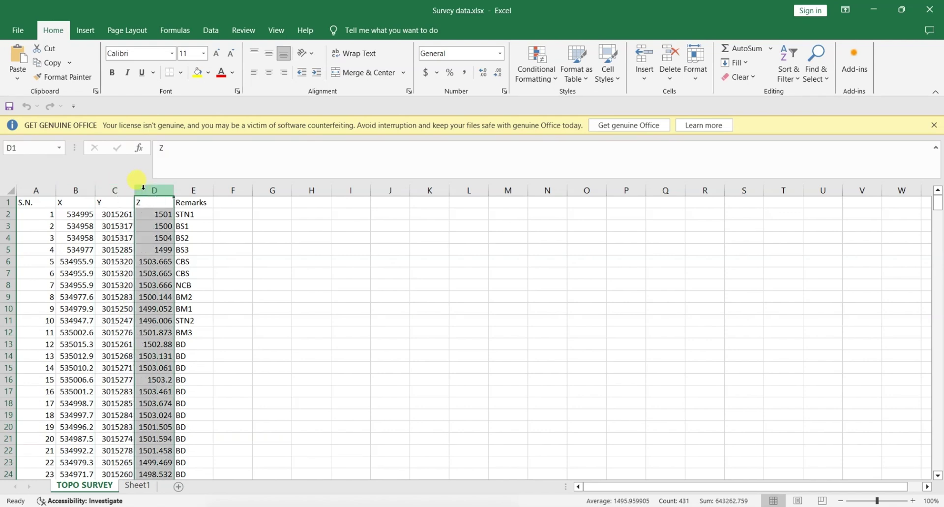
click(199, 186)
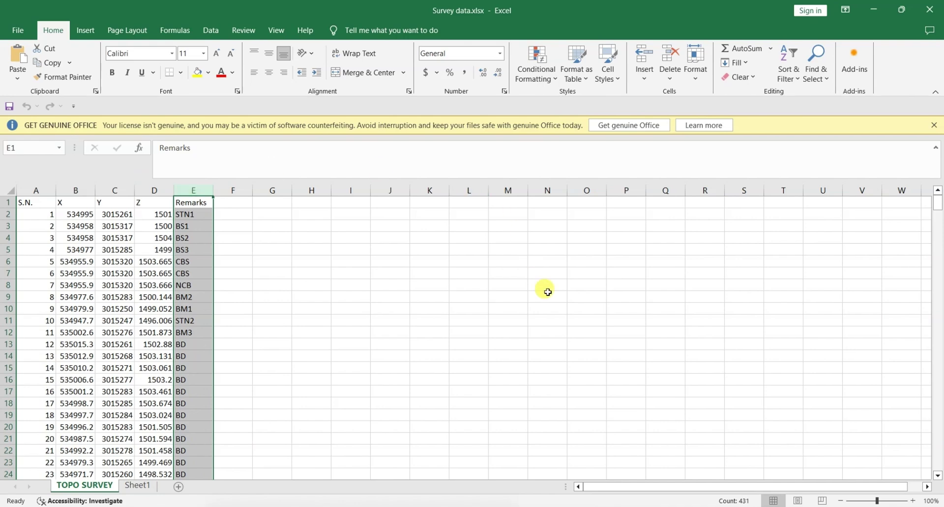
click(544, 414)
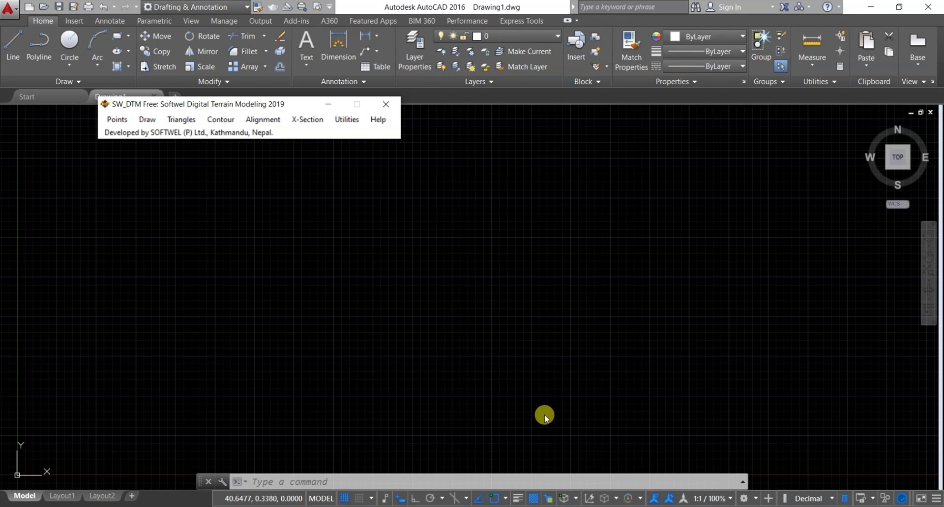
- Using UNITS, keep Decimal length type and set insertion scale to Millimeters
click(545, 414)
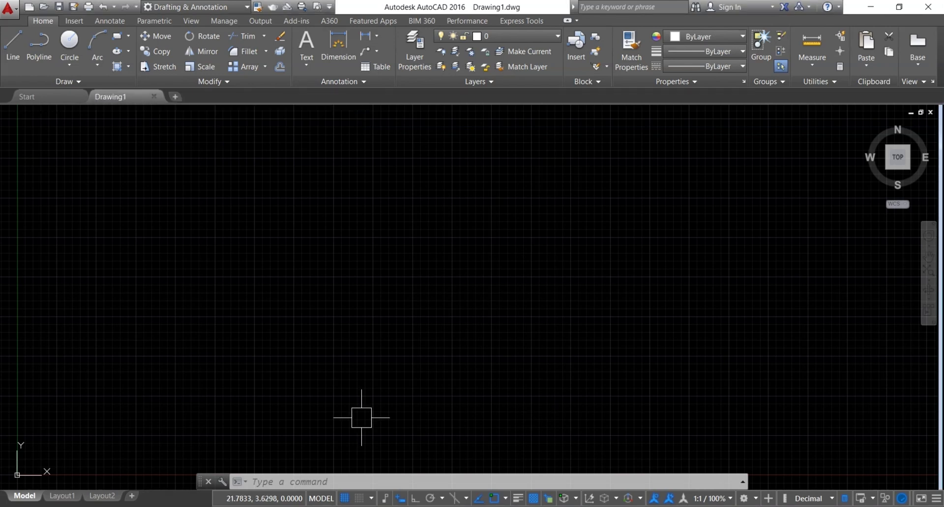
click(327, 480)
text(un)
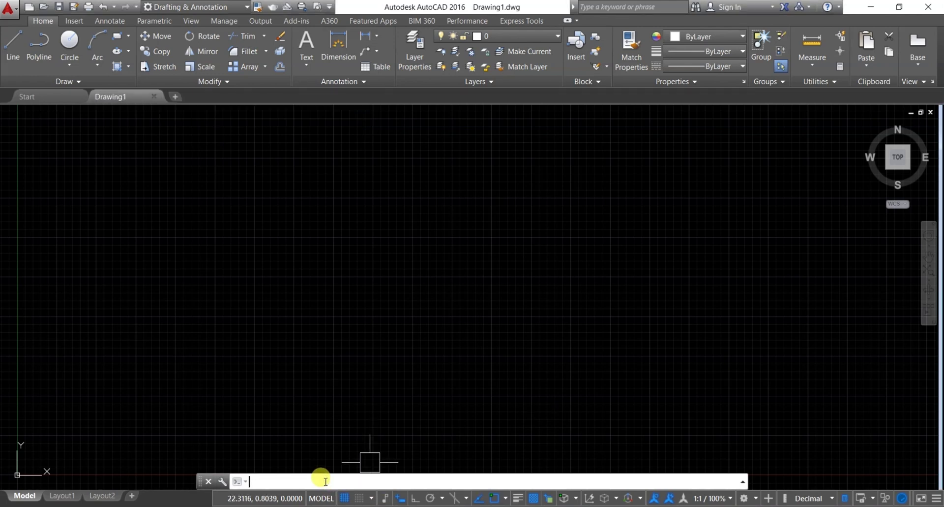
text(its)
key(Return)
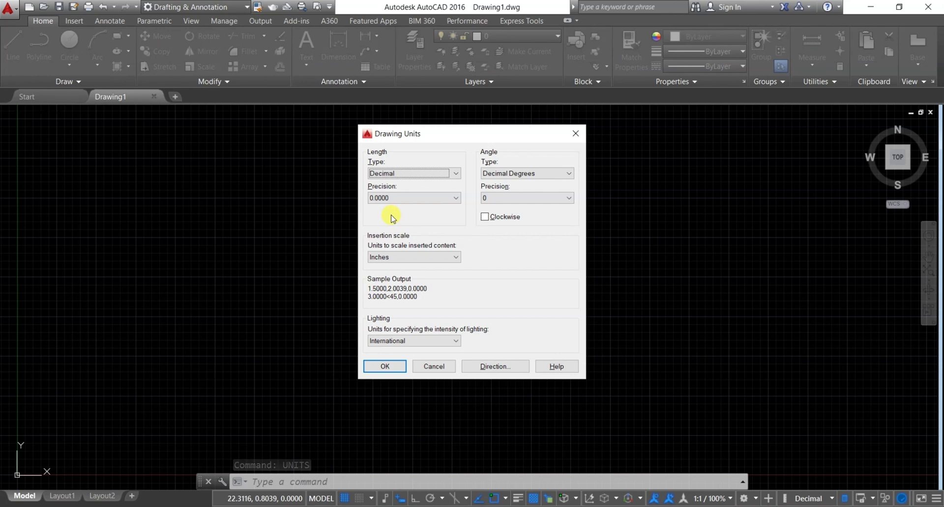
click(451, 175)
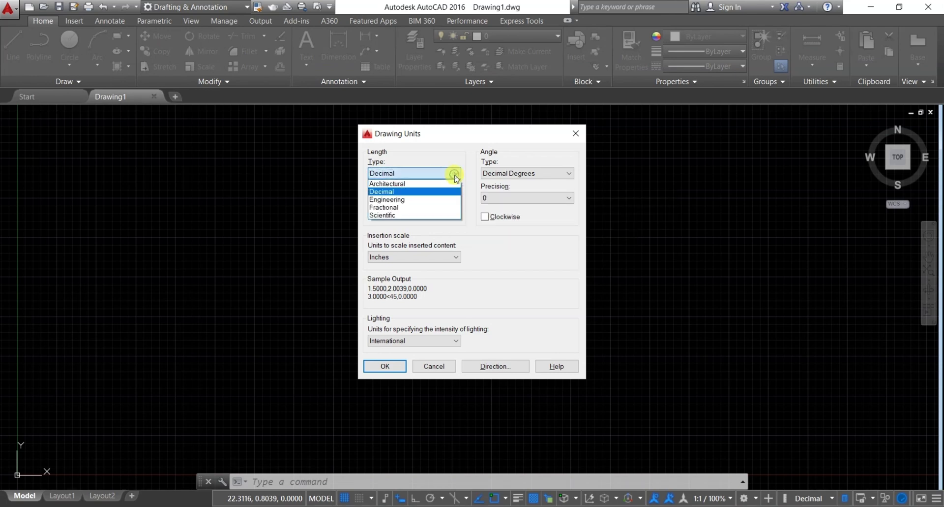
click(432, 192)
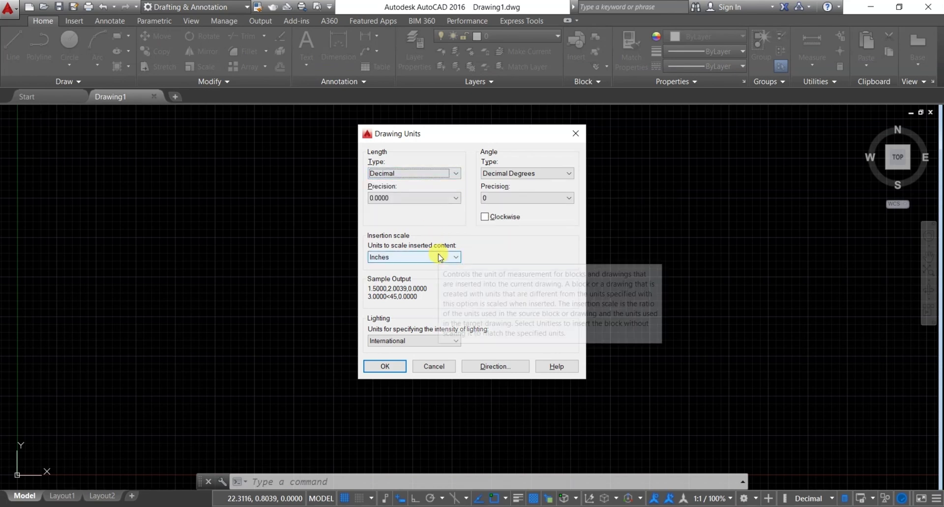
click(434, 256)
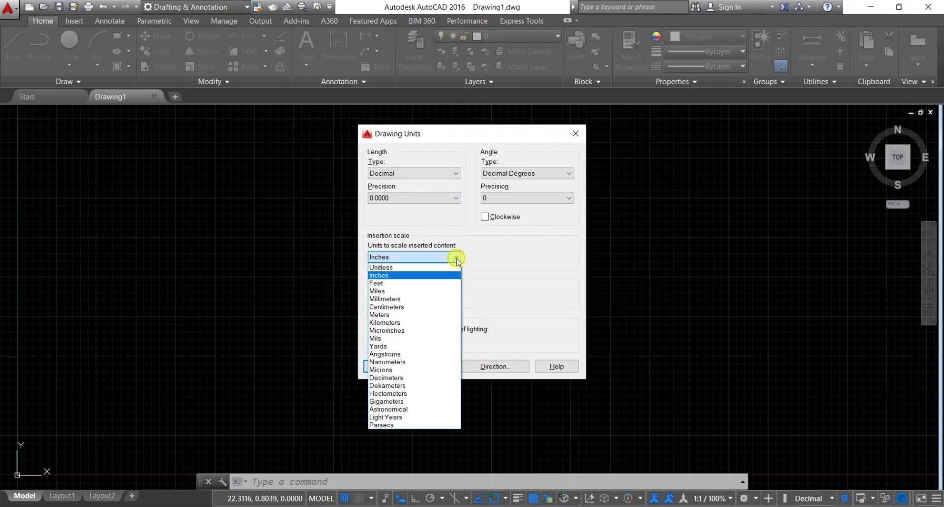
click(422, 301)
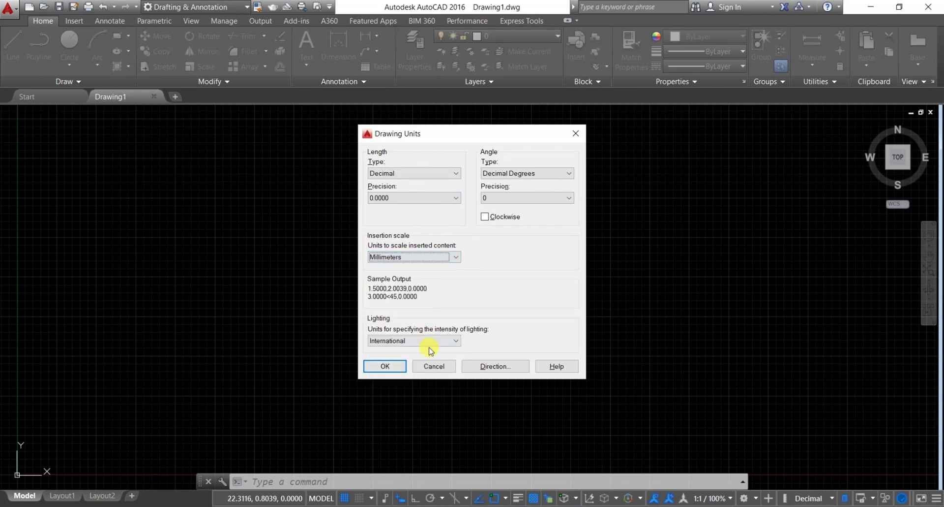
click(388, 367)
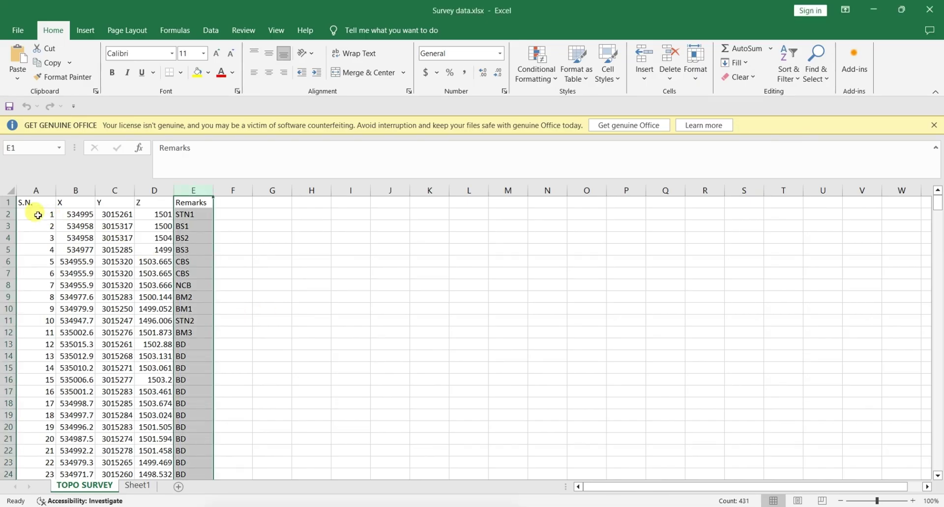
- Select the survey records A2:E431 and switch back to the AutoCAD drawing
drag(38, 215, 196, 382)
mouse_move(619, 506)
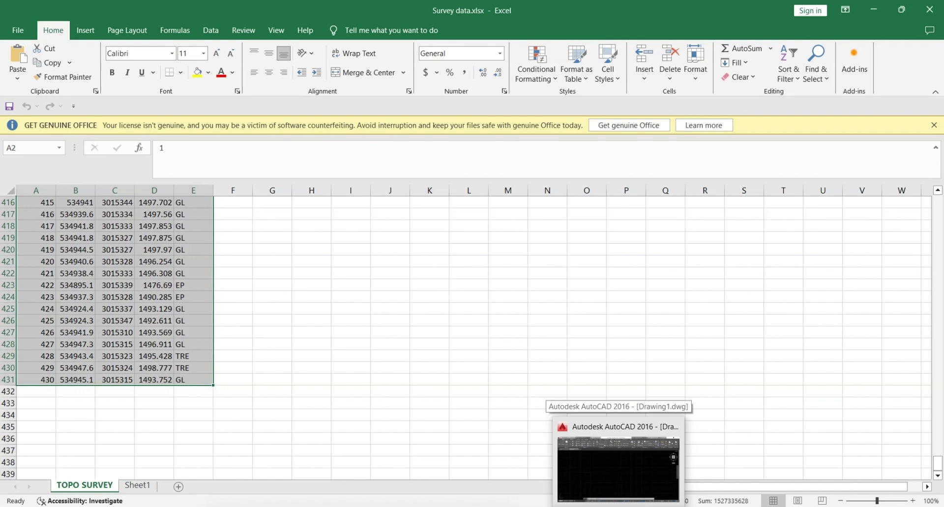
mouse_move(680, 506)
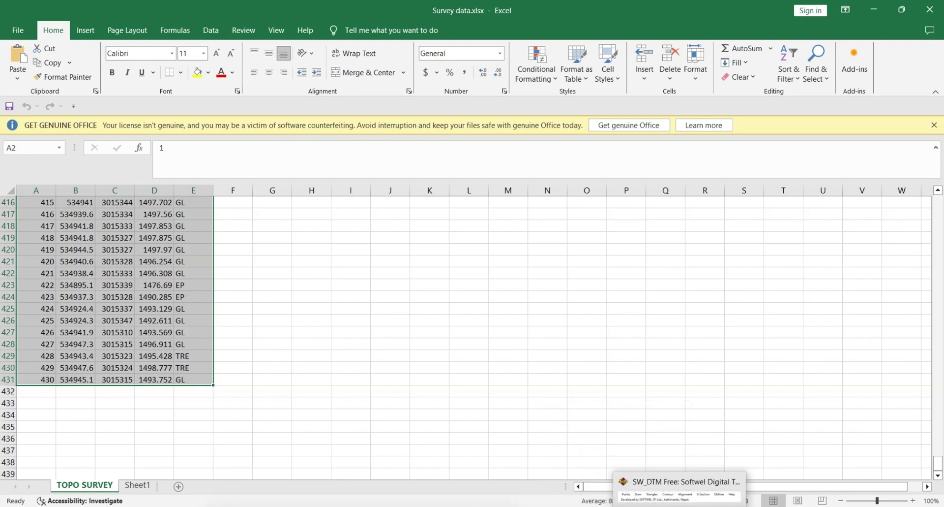
click(618, 505)
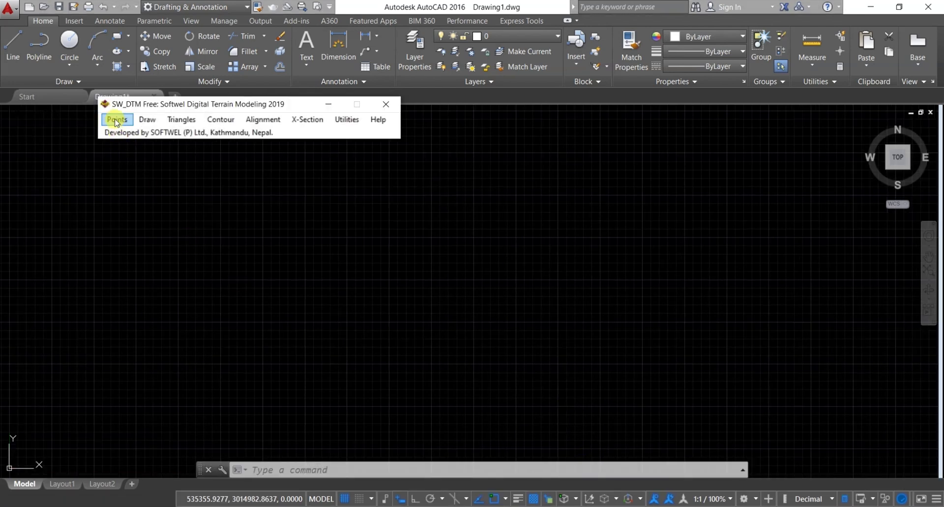
- Import the selected points via SW_DTM Points > Import Points From Excel at 0.25 label scale
click(117, 123)
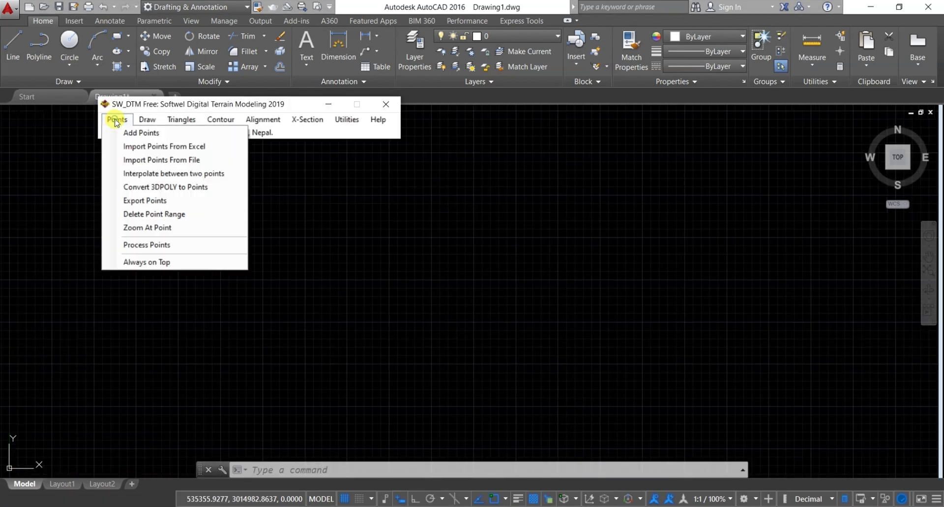
click(154, 146)
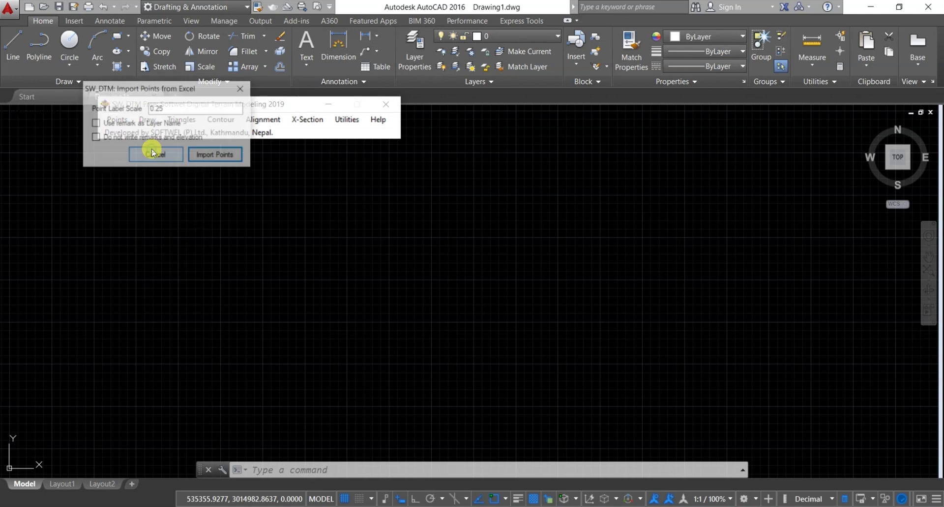
click(230, 157)
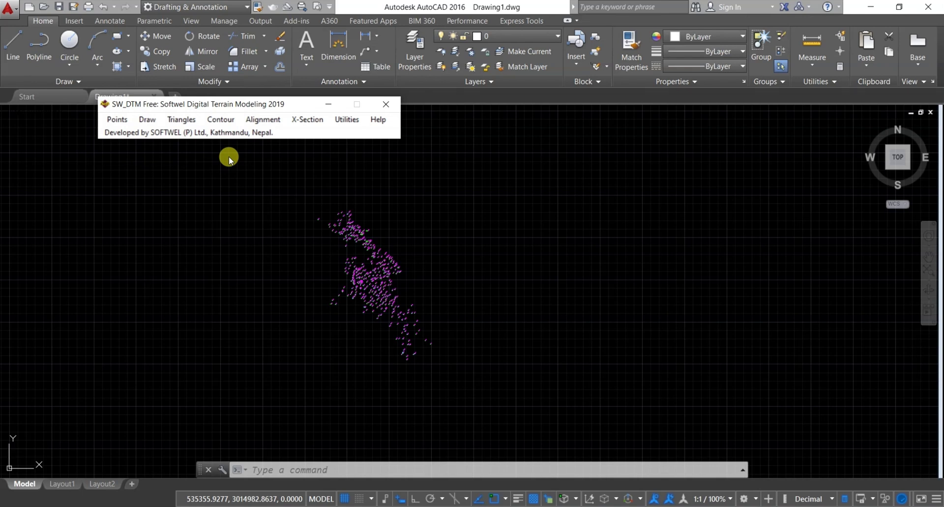
- Zoom to extents and in on the point labels, then return to the Excel workbook
middle_click(451, 212)
middle_click(450, 211)
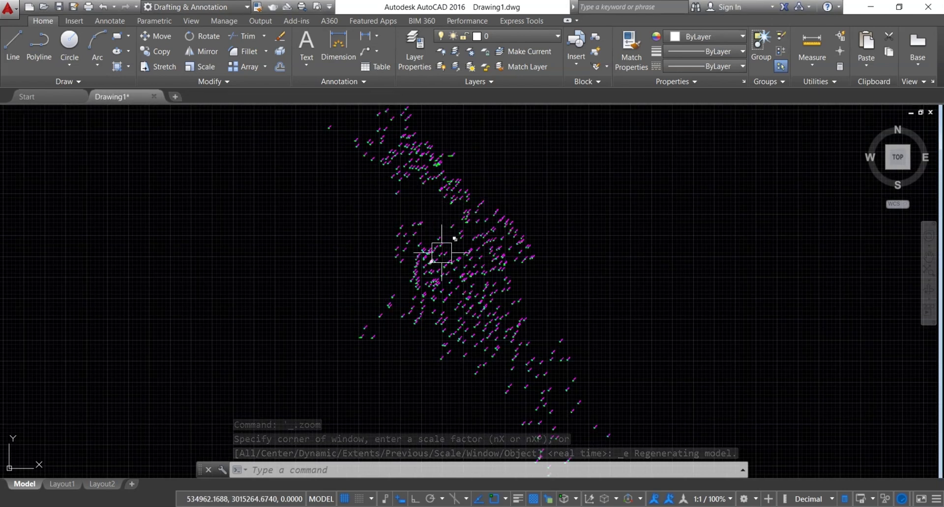
scroll(442, 252, up, 6)
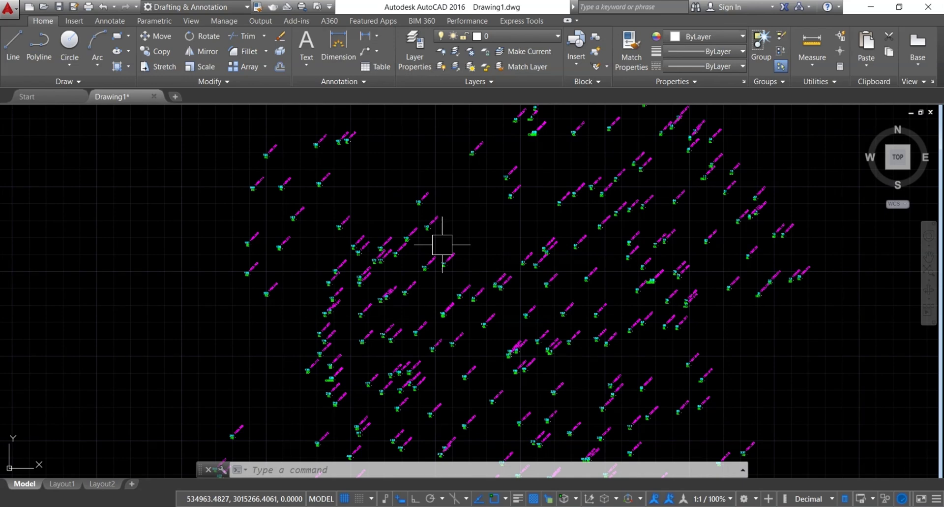
scroll(441, 245, up, 3)
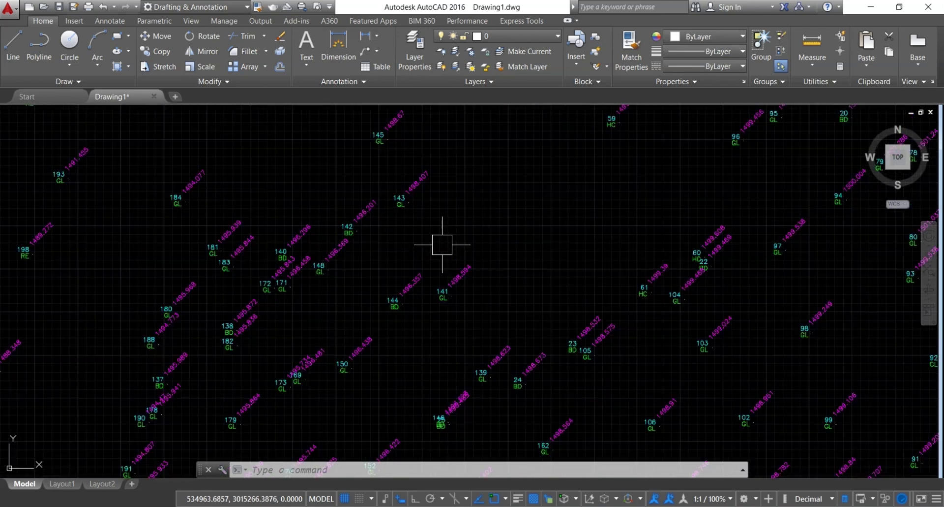
scroll(622, 445, down, 15)
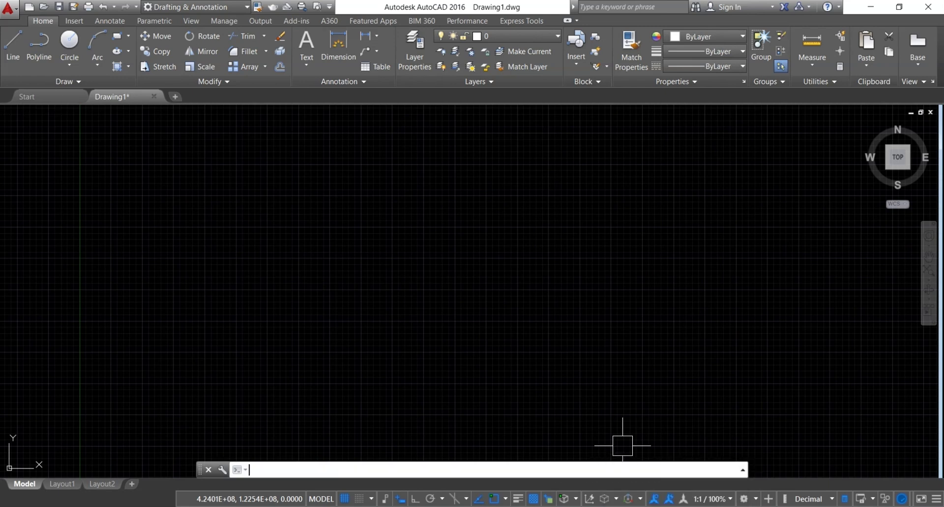
key(alt+Tab)
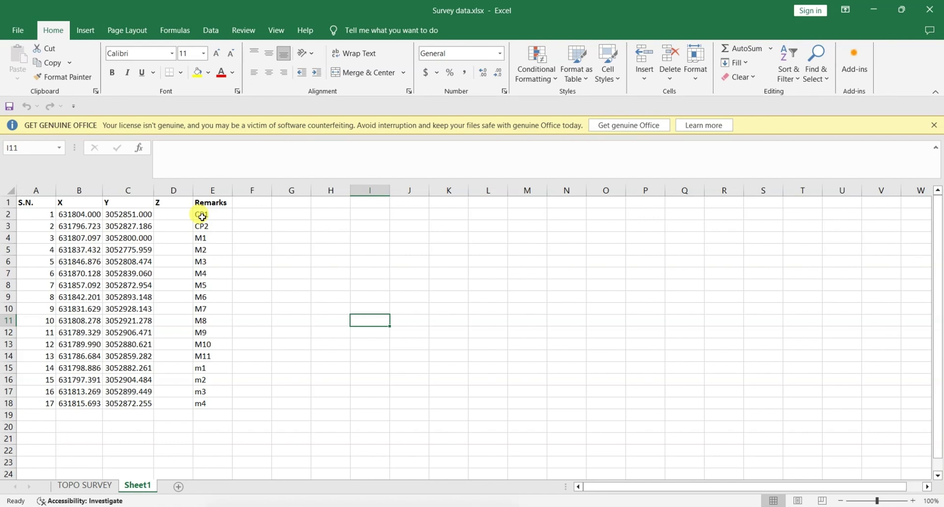
- Select the survey point rows from A2 to E18, covering S.N. through Remarks
drag(202, 217, 218, 260)
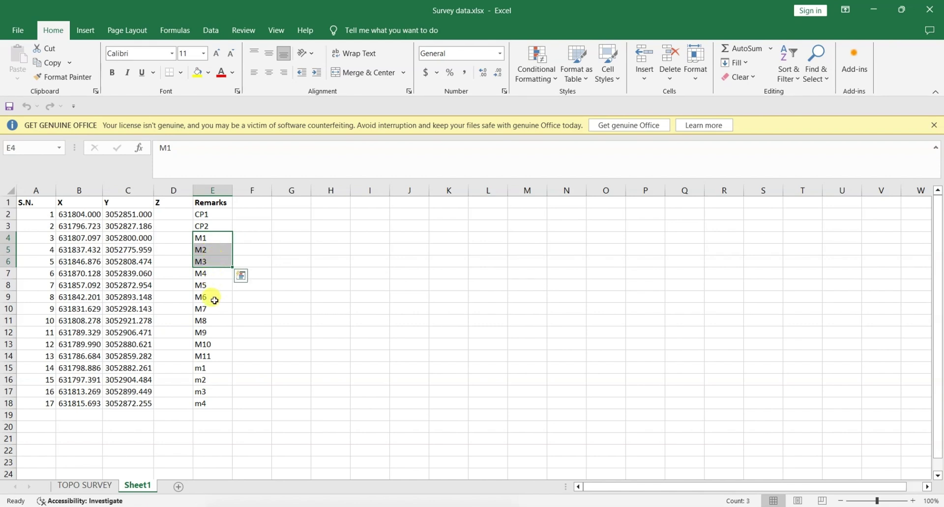
drag(211, 367, 207, 402)
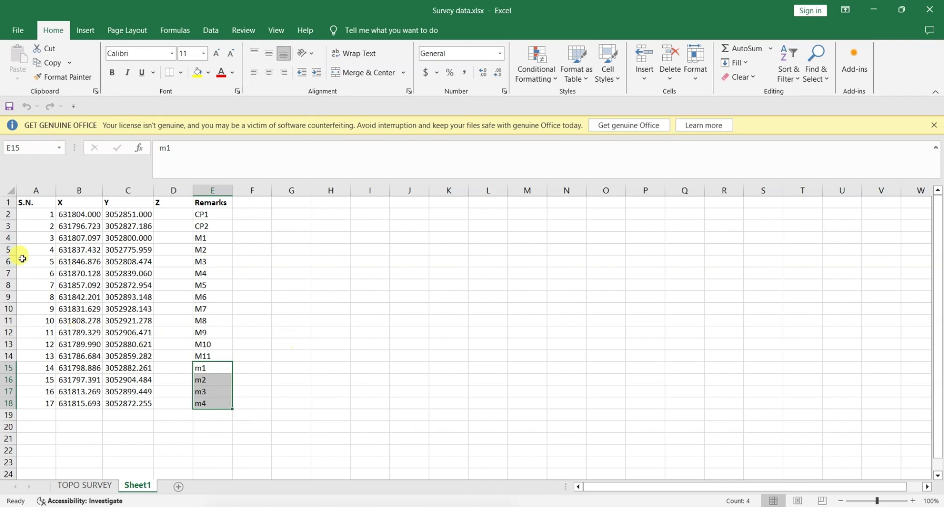
drag(27, 213, 201, 394)
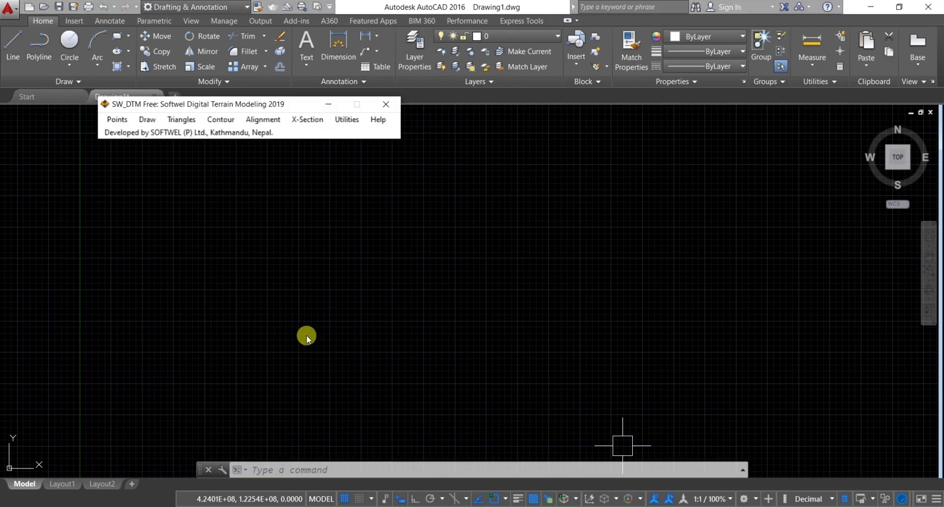
- Import the 17 Excel points at 0.25 label scale and zoom extents to show them all
click(118, 120)
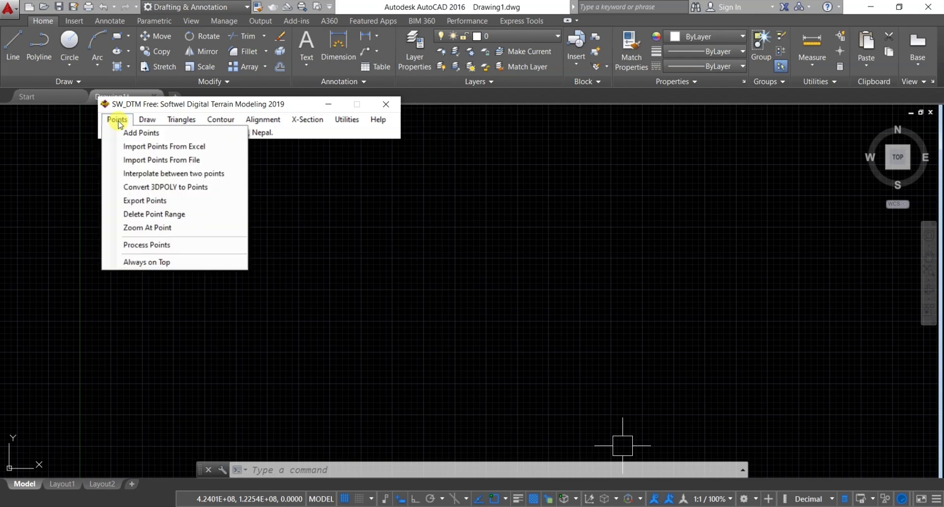
click(157, 149)
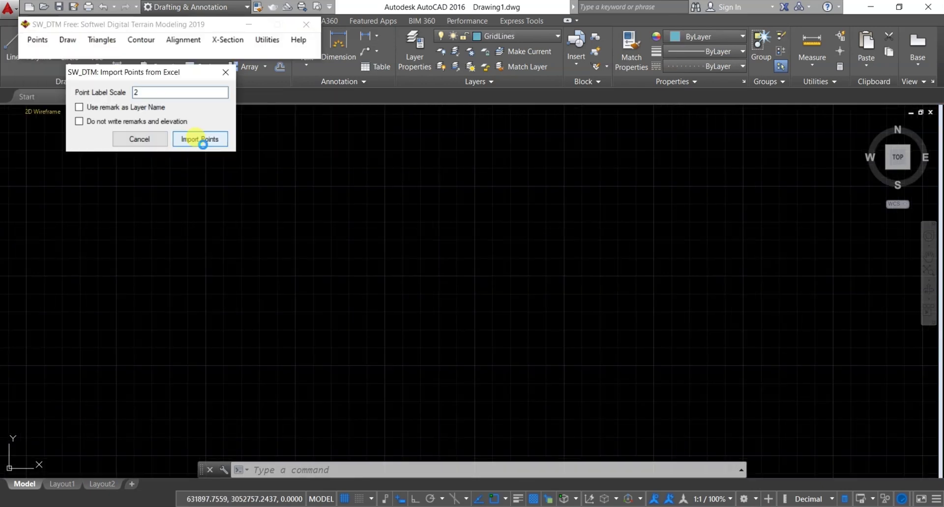
click(201, 141)
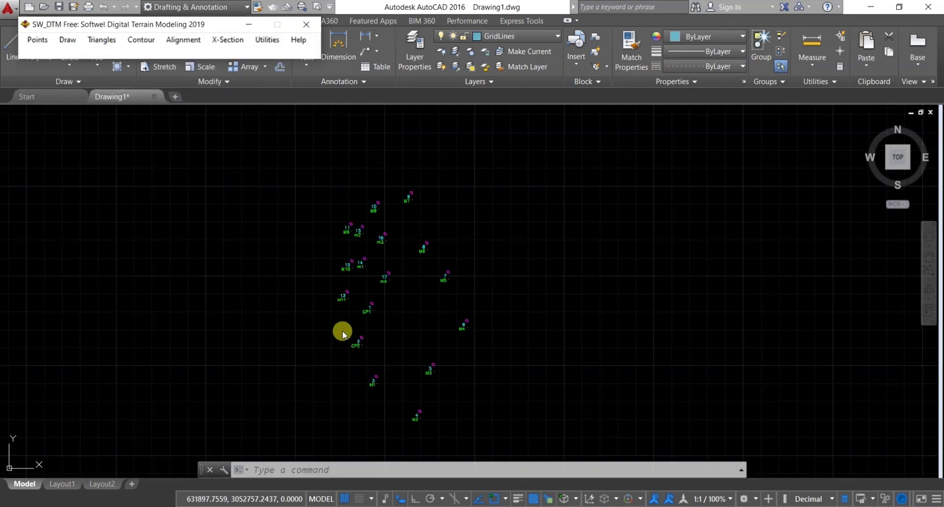
middle_click(400, 323)
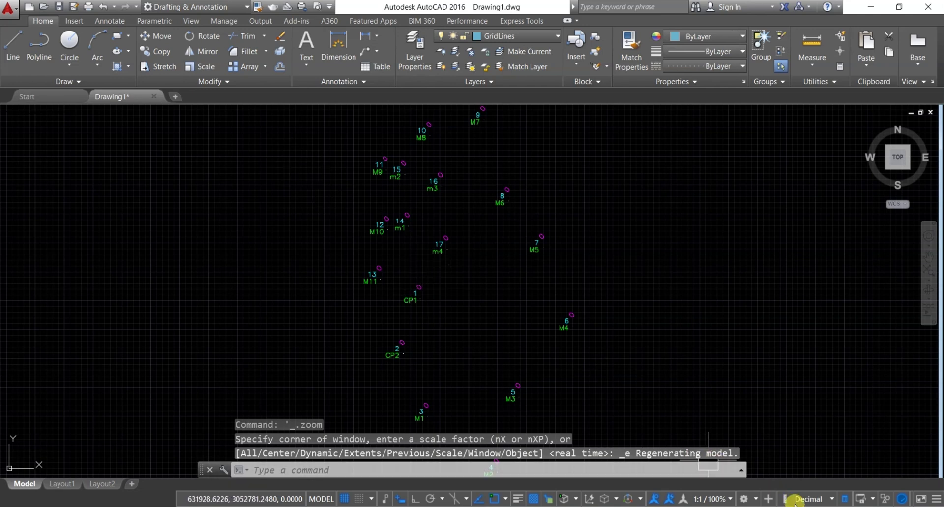
- Start a polyline at CP1 and run it through CP2 and M1 to M6
click(39, 44)
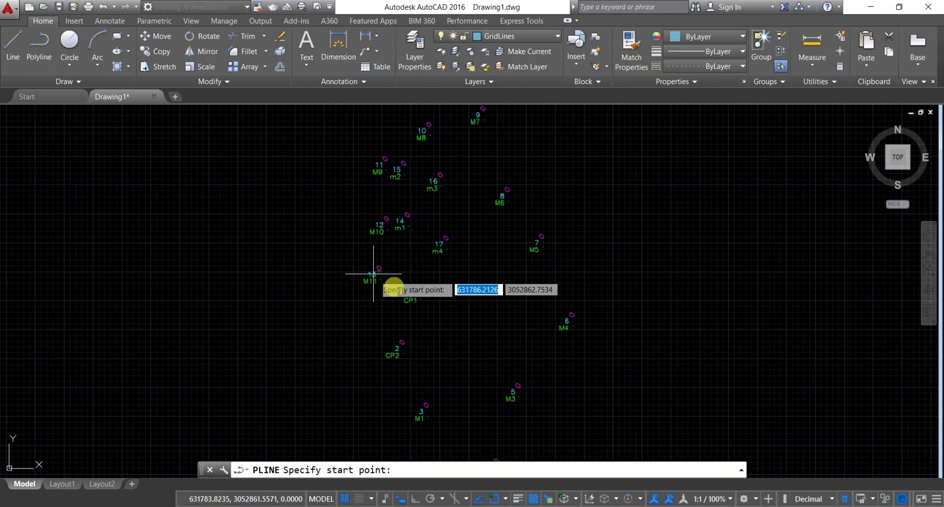
click(421, 298)
click(403, 353)
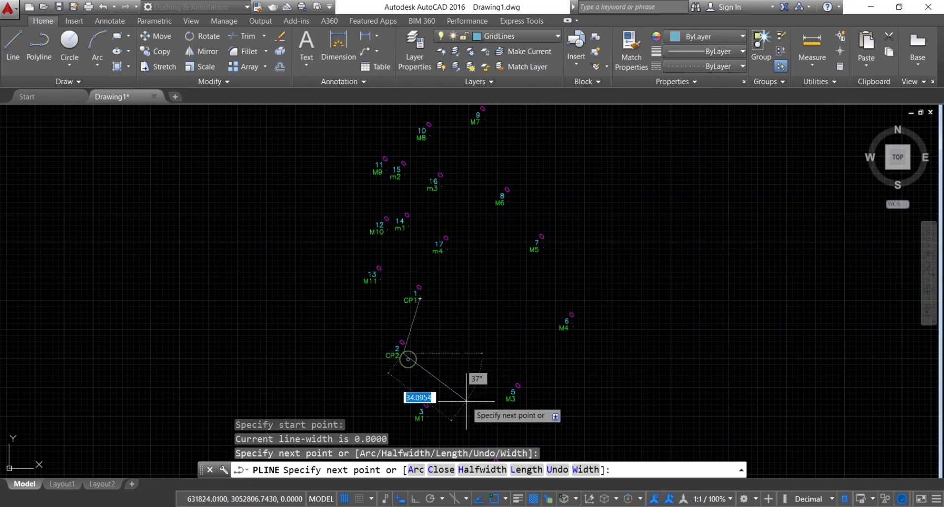
click(428, 415)
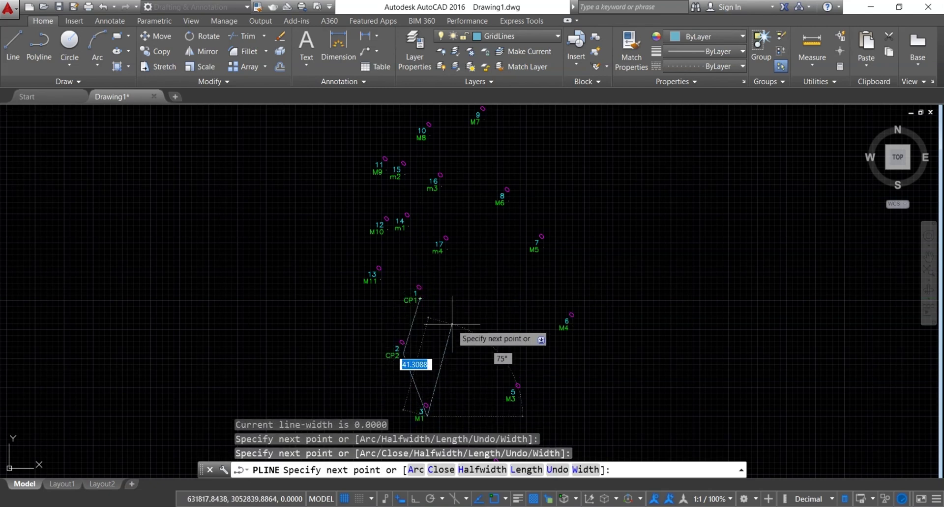
scroll(472, 325, down, 2)
scroll(494, 438, up, 2)
click(470, 395)
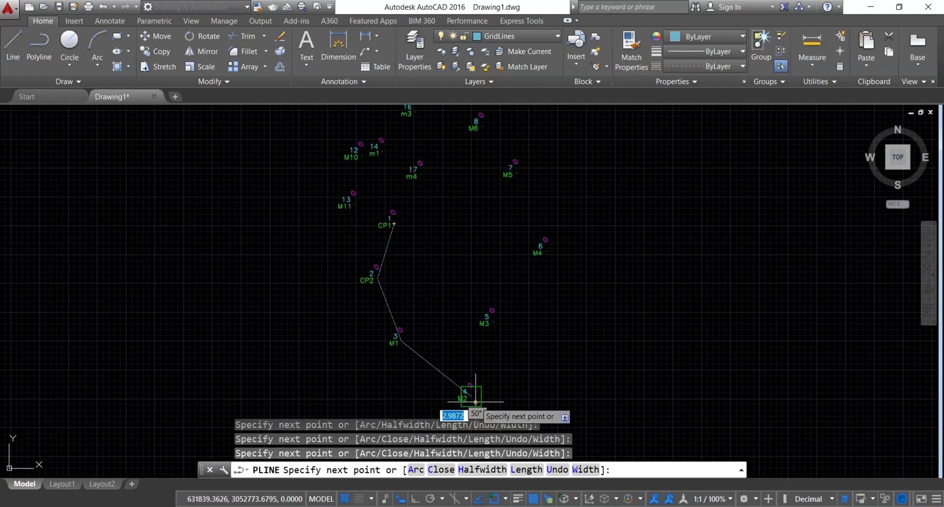
click(492, 321)
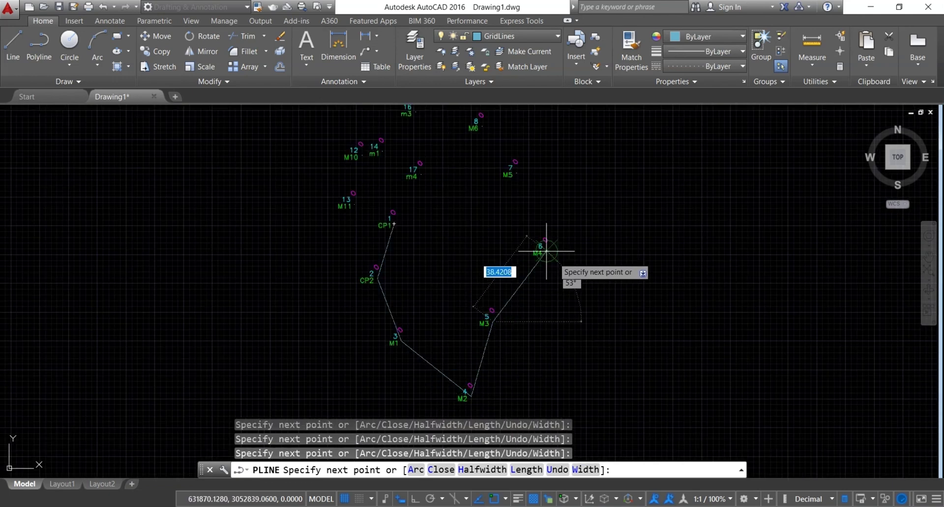
click(544, 250)
click(517, 172)
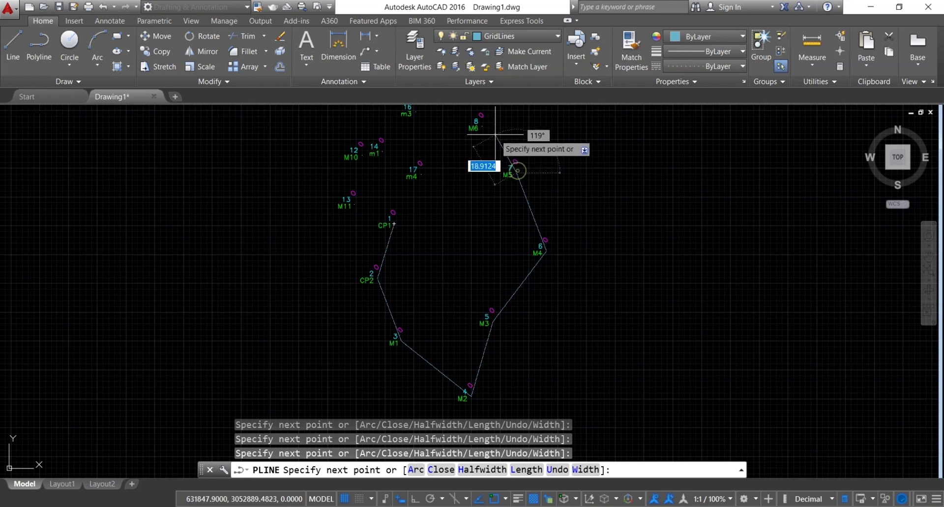
click(482, 127)
scroll(514, 275, down, 2)
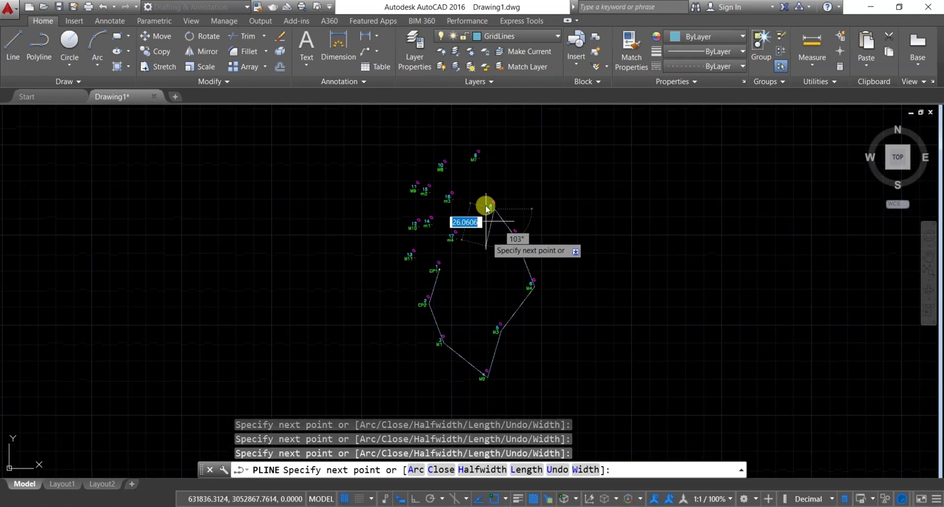
scroll(486, 206, up, 2)
- Continue the polyline through M7, M8, M9, M10 and M11, closing back to CP1
click(477, 153)
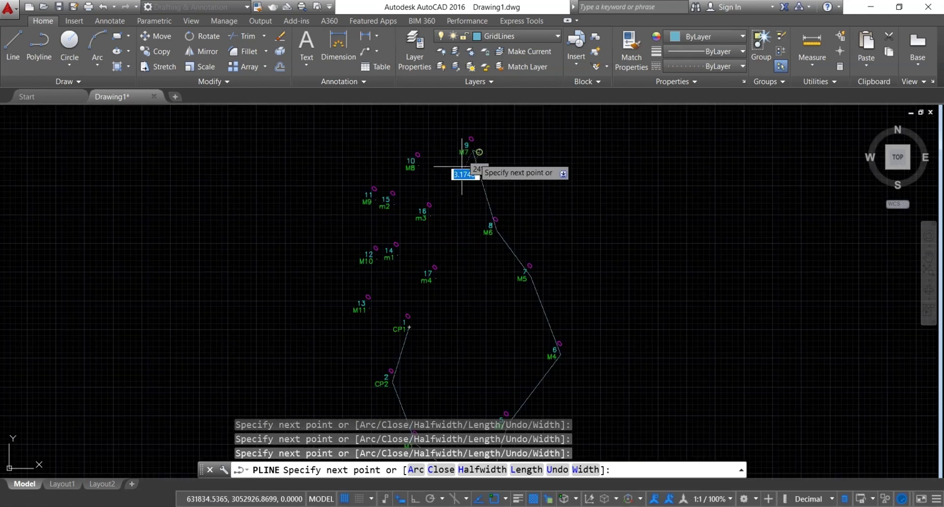
click(418, 166)
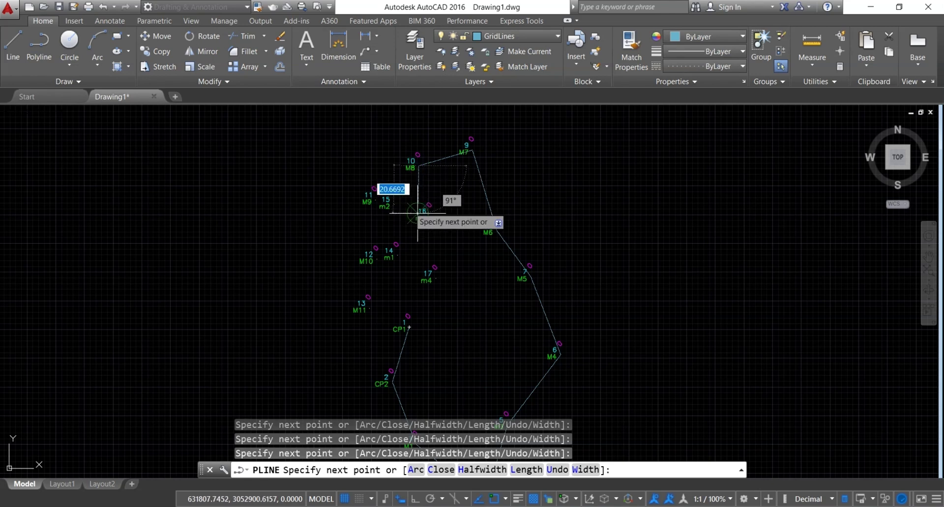
click(375, 199)
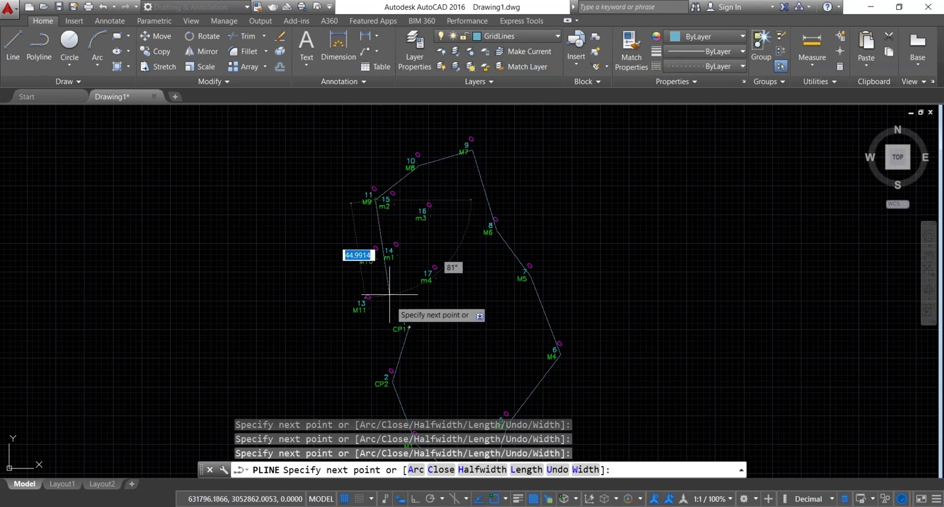
click(376, 247)
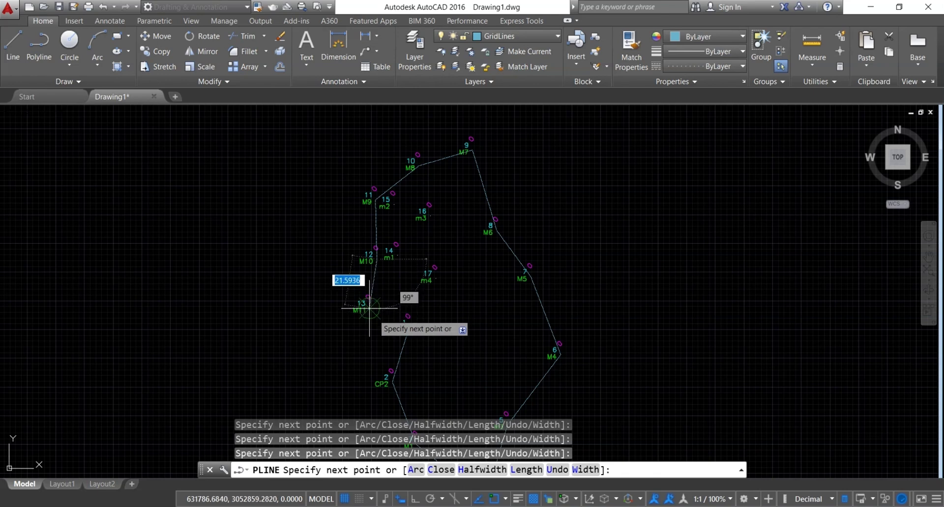
click(370, 307)
click(408, 327)
- Extend the polyline through m4, m3, m2 and m1, ending at m1
click(435, 267)
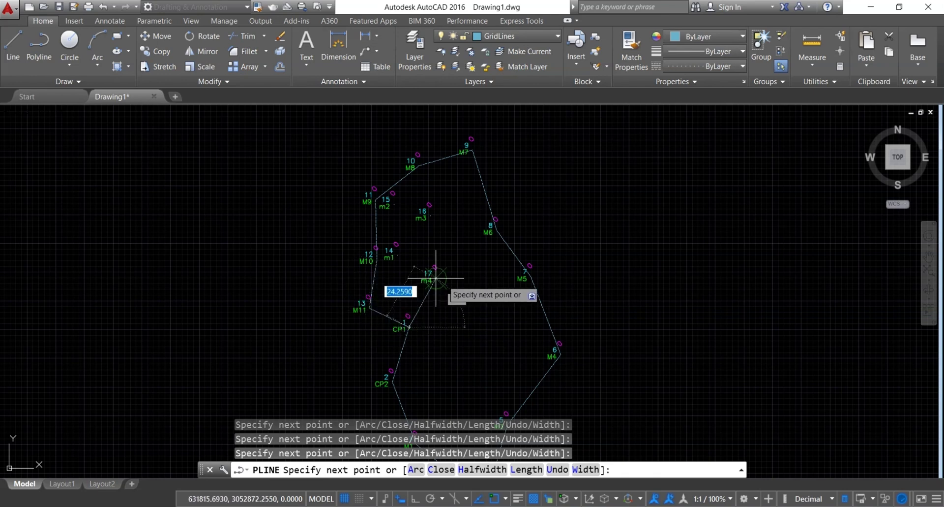
click(430, 215)
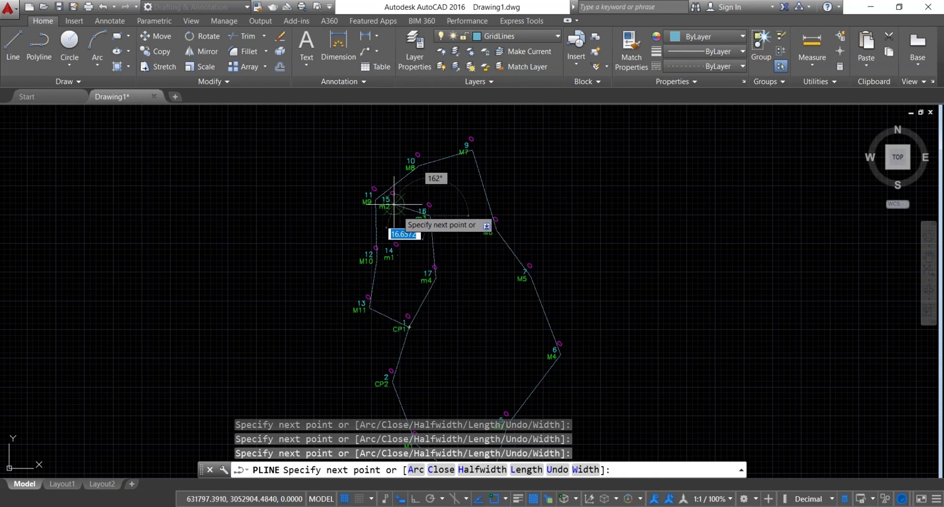
click(394, 205)
click(403, 263)
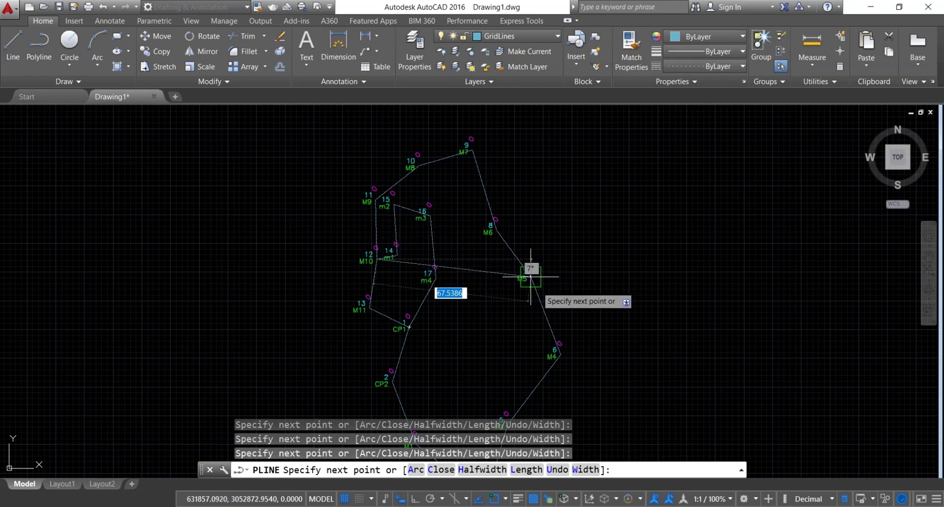
key(Escape)
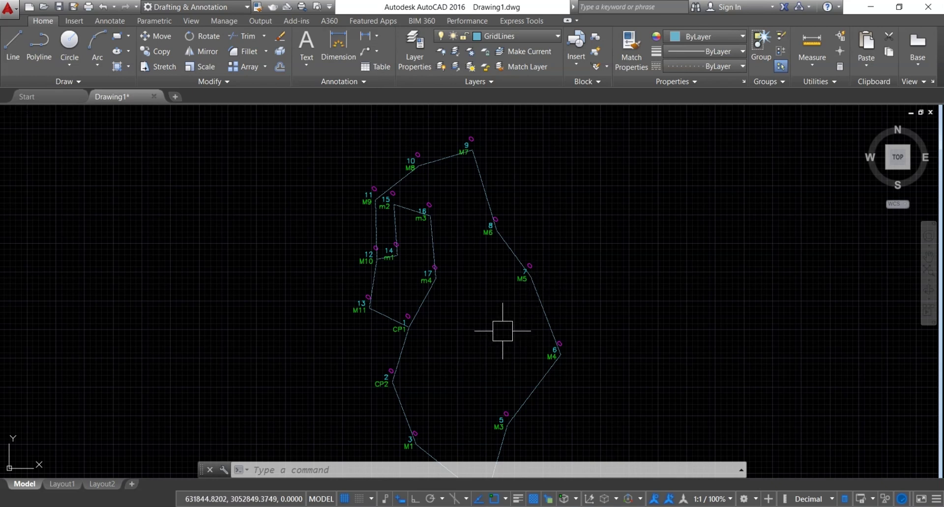
- Zoom and pan until the whole traverse outline, including bottom point M2, fits in view
scroll(492, 345, down, 3)
scroll(474, 316, up, 3)
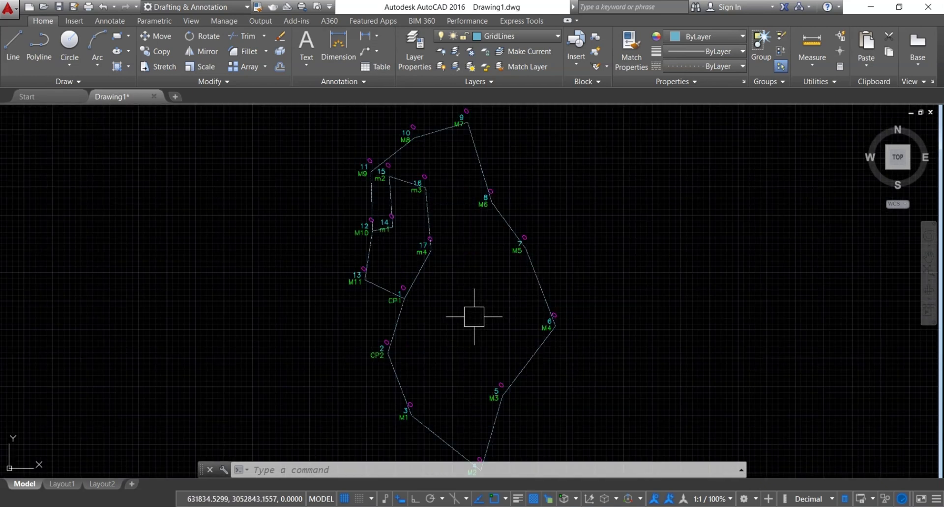
middle_drag(477, 316, 470, 302)
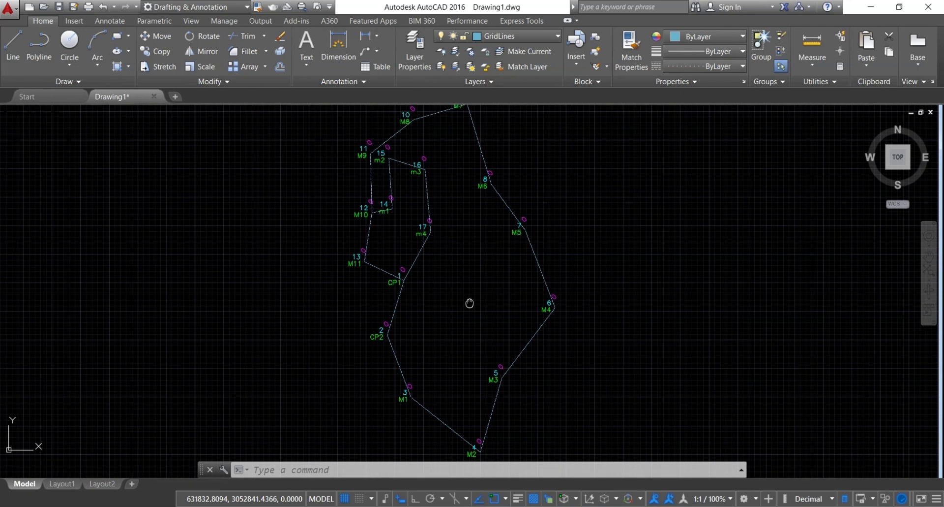
scroll(471, 302, down, 1)
scroll(470, 302, down, 2)
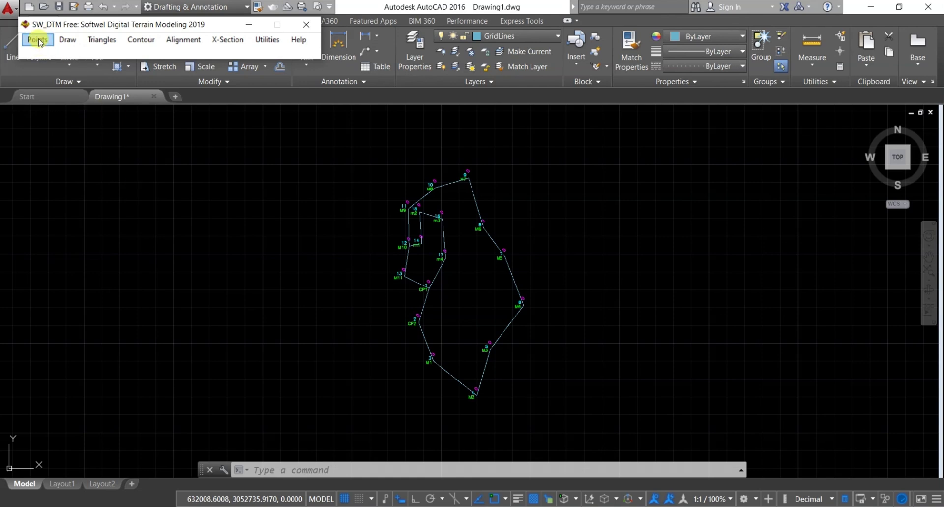
- Draw a coordinate grid with interval 50 and text height 1 around the traverse outline
click(67, 39)
mouse_move(79, 93)
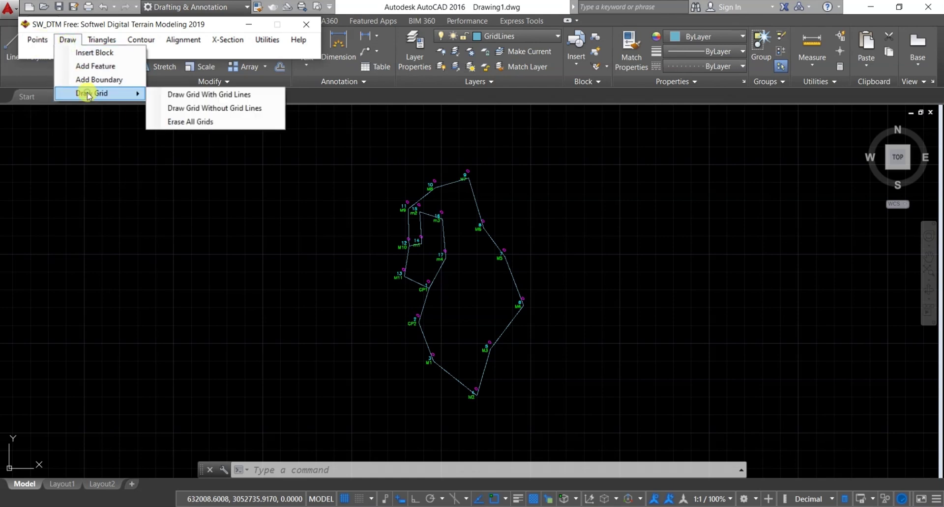
click(207, 95)
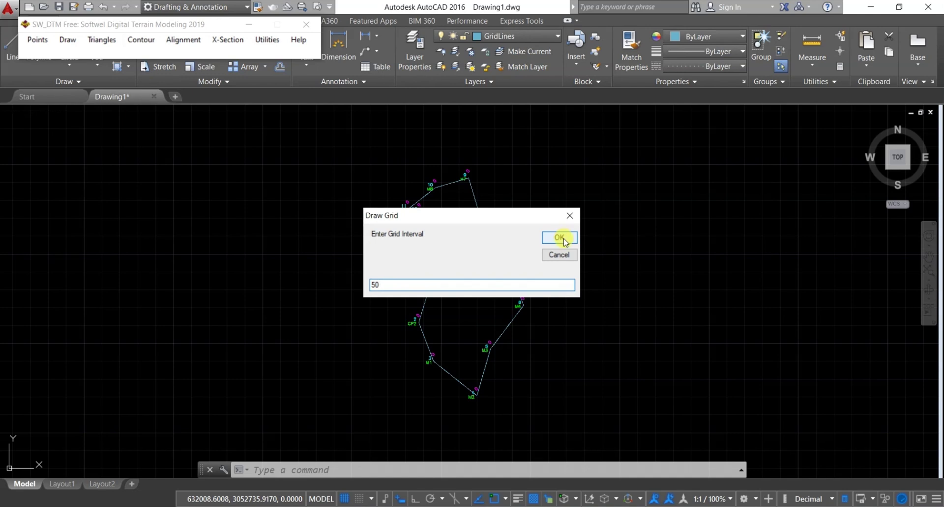
click(560, 237)
click(561, 237)
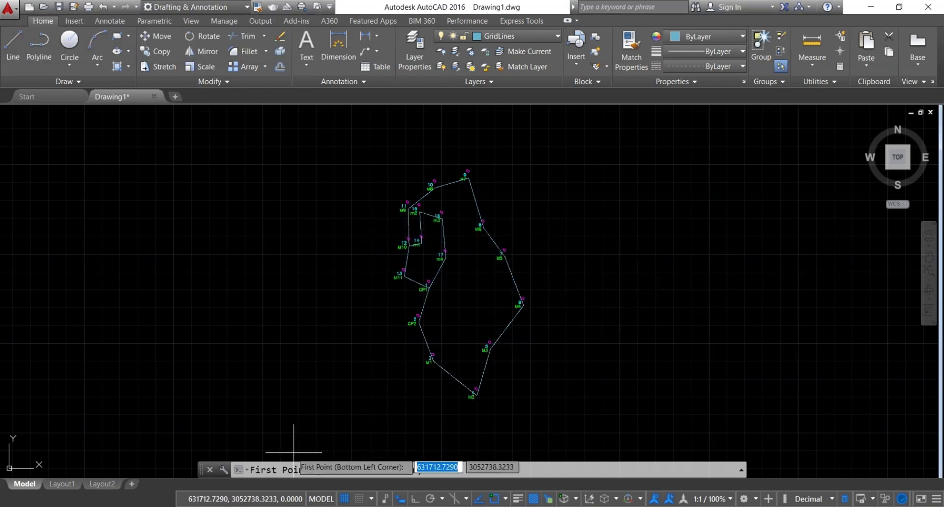
click(255, 452)
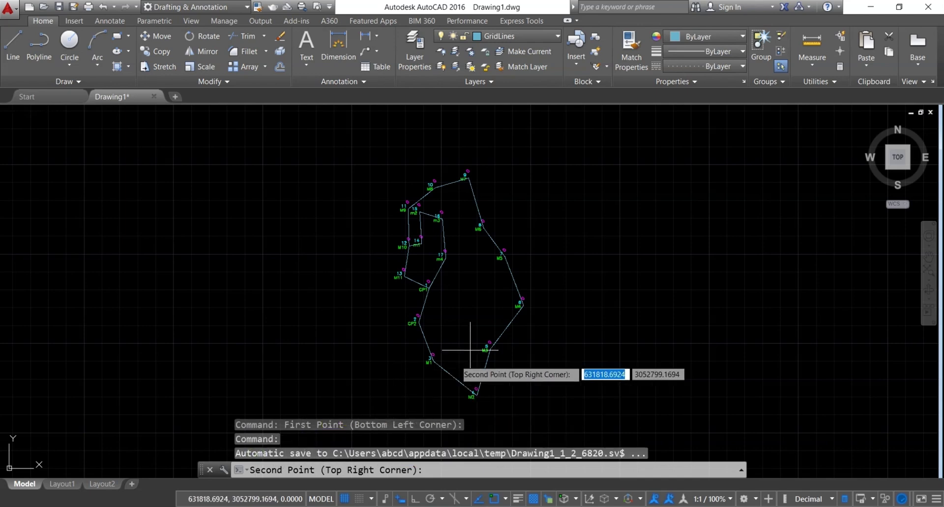
click(663, 115)
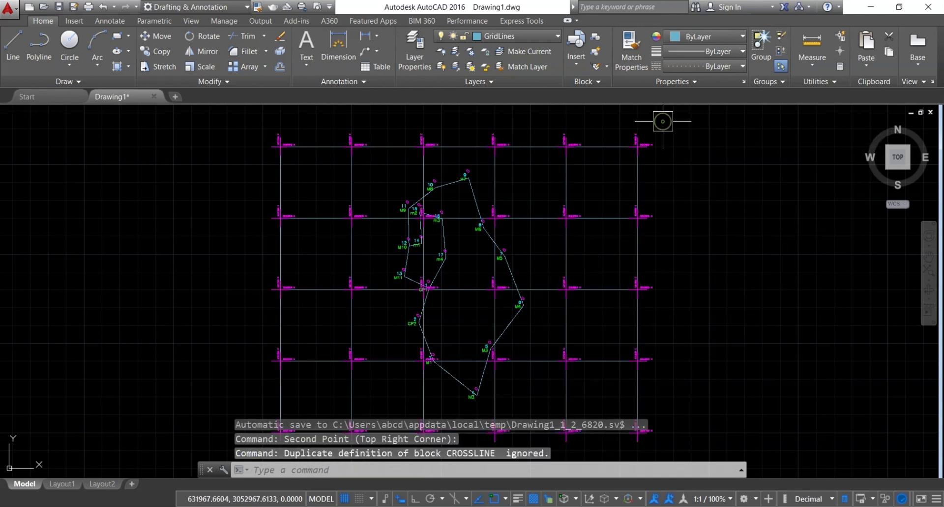
scroll(443, 331, up, 2)
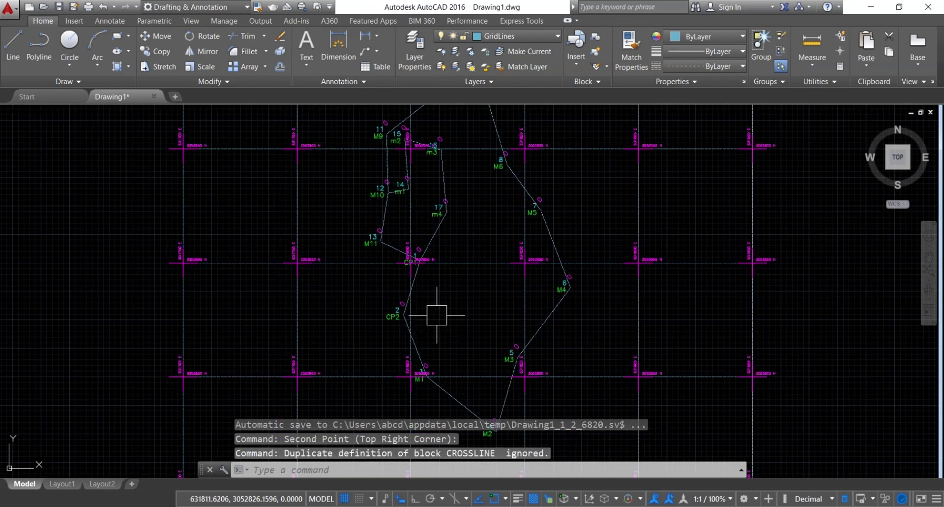
mouse_move(424, 302)
middle_down()
mouse_move(411, 349)
mouse_move(398, 339)
middle_up()
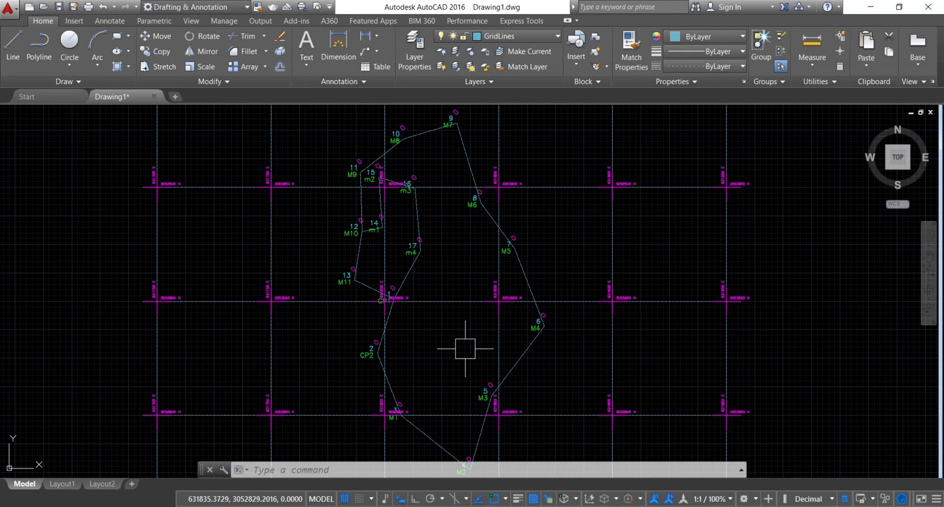
scroll(465, 349, down, 5)
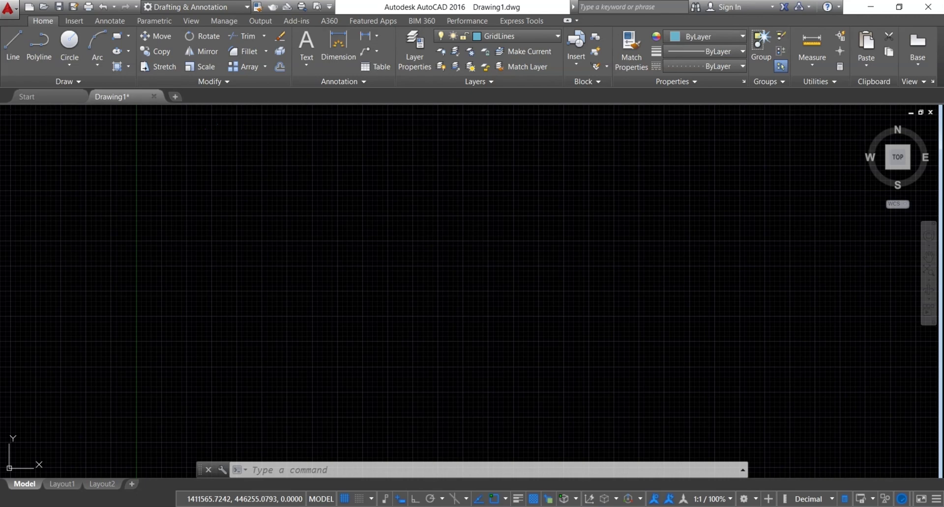
- In Excel, select the survey point data A2:E431, then switch back to AutoCAD
key(alt+Tab)
click(53, 217)
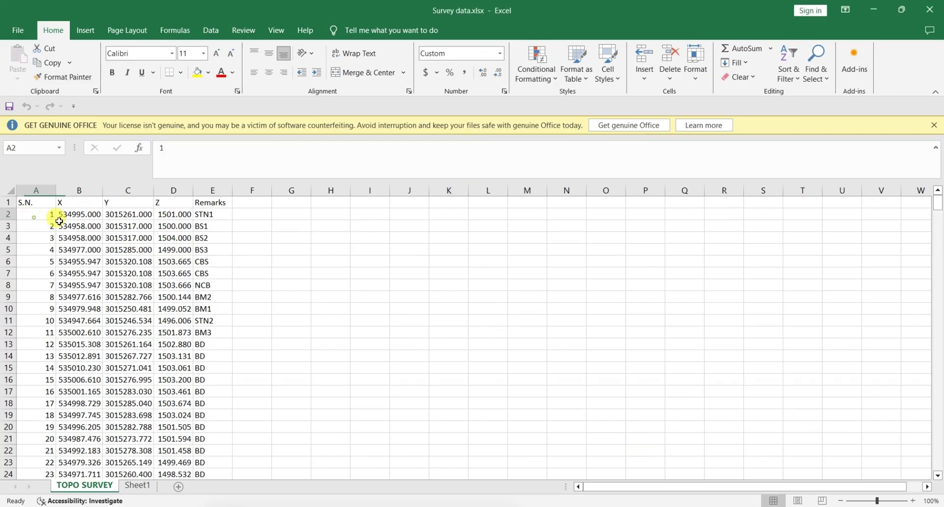
drag(59, 222, 222, 448)
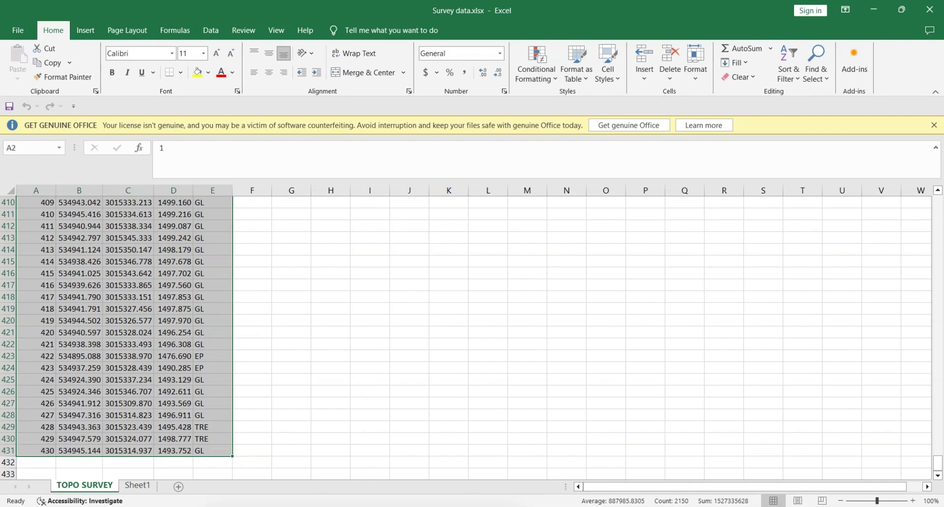
key(alt+Tab)
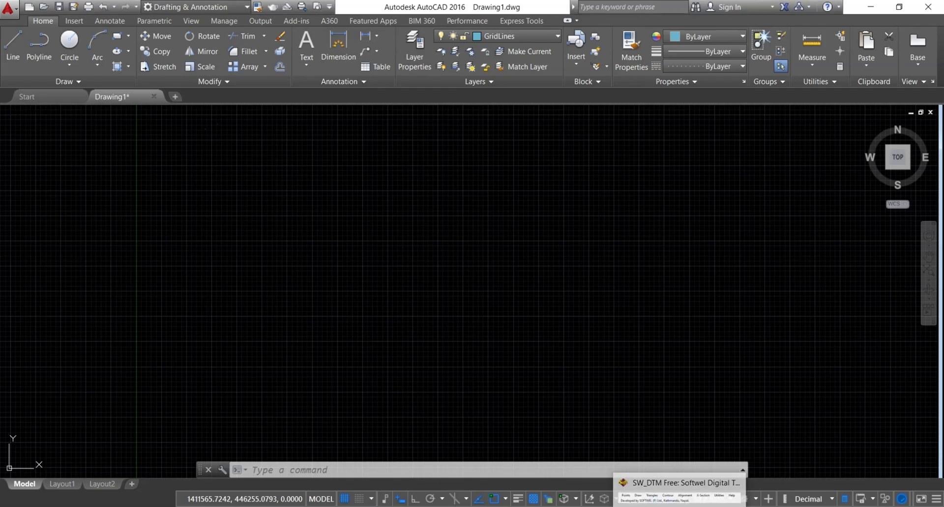
- Import the Excel survey points with SW_DTM at point label scale 0.25 and check labels
click(679, 485)
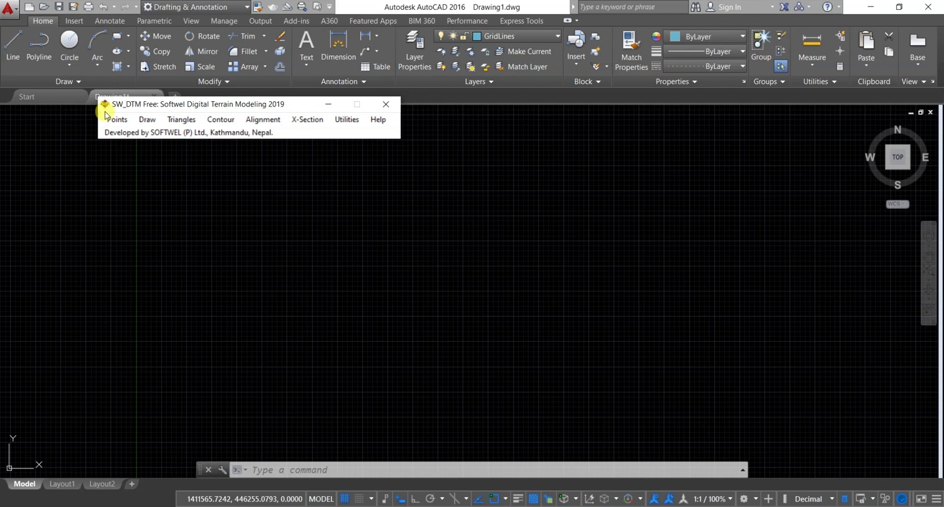
click(123, 122)
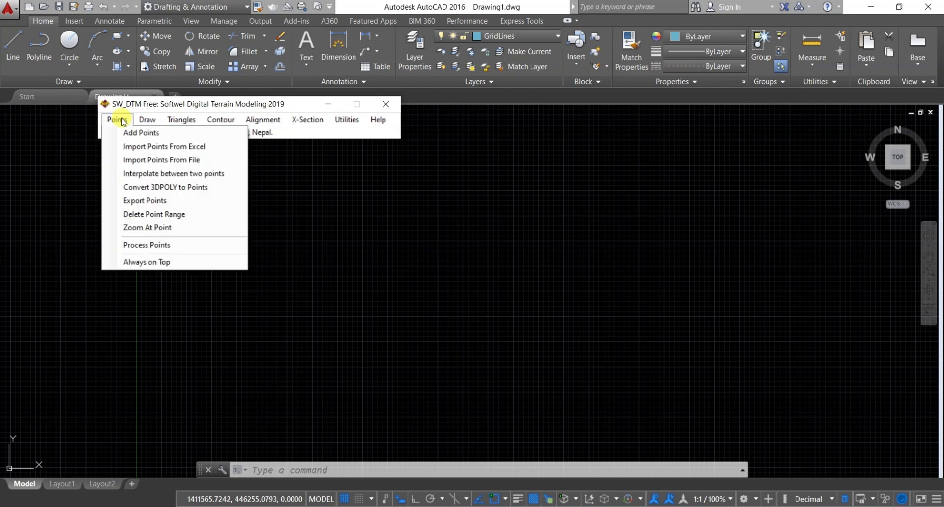
click(165, 146)
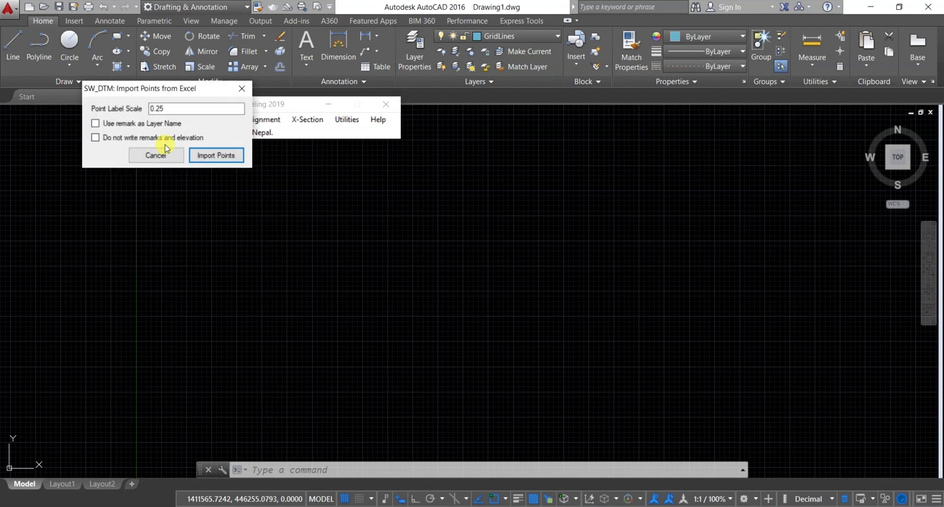
click(226, 162)
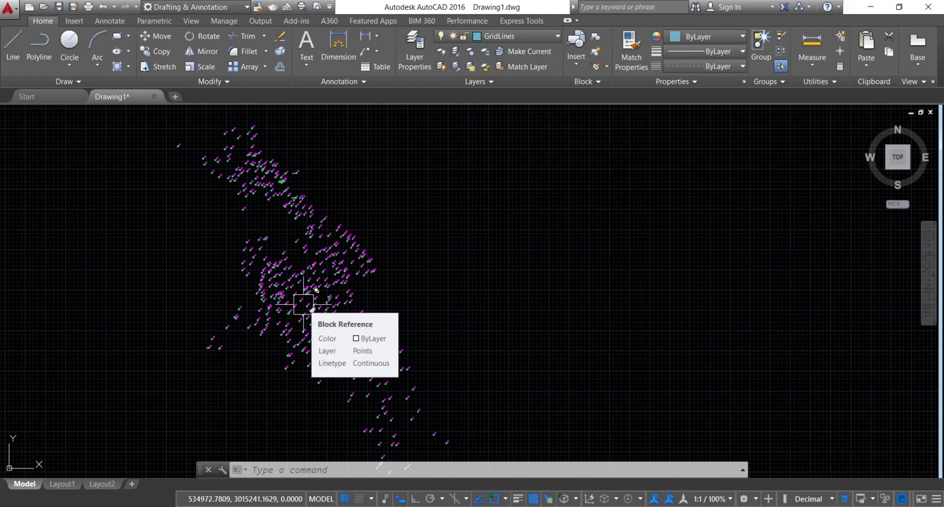
scroll(303, 304, up, 10)
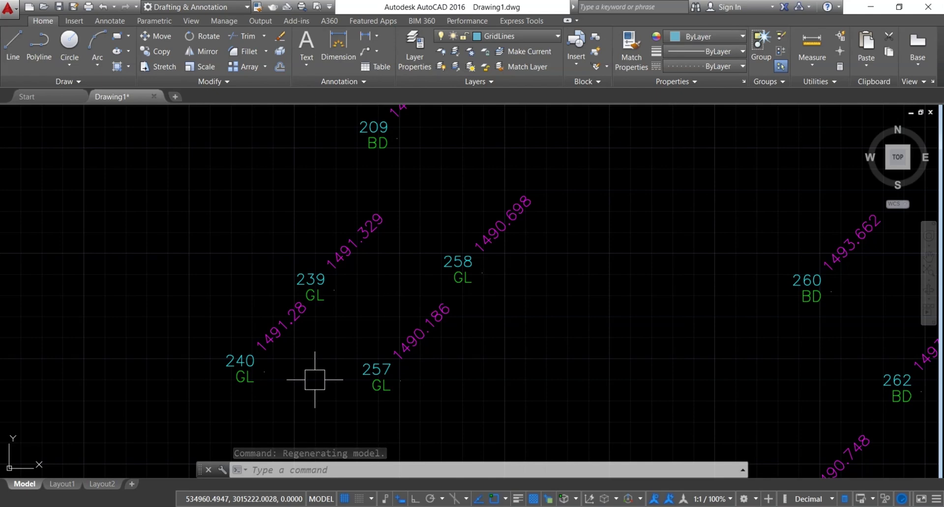
mouse_move(322, 299)
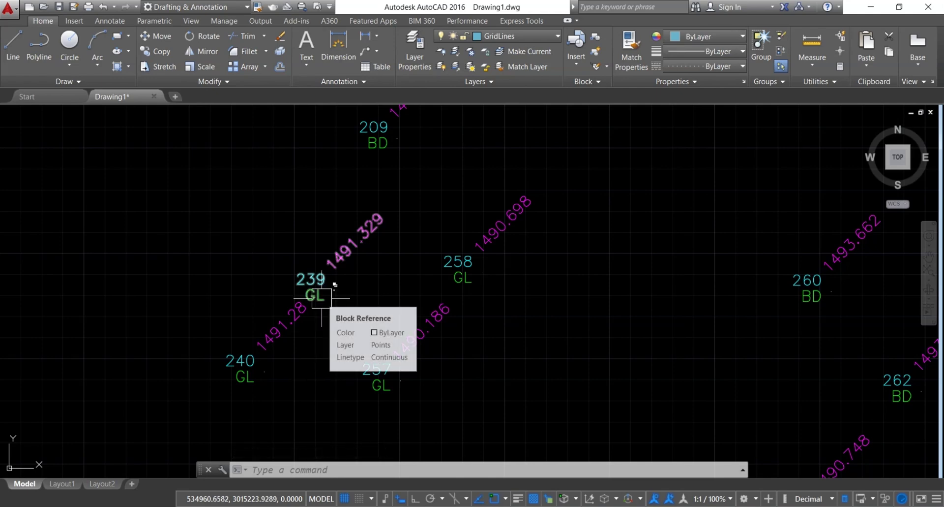
scroll(322, 298, down, 6)
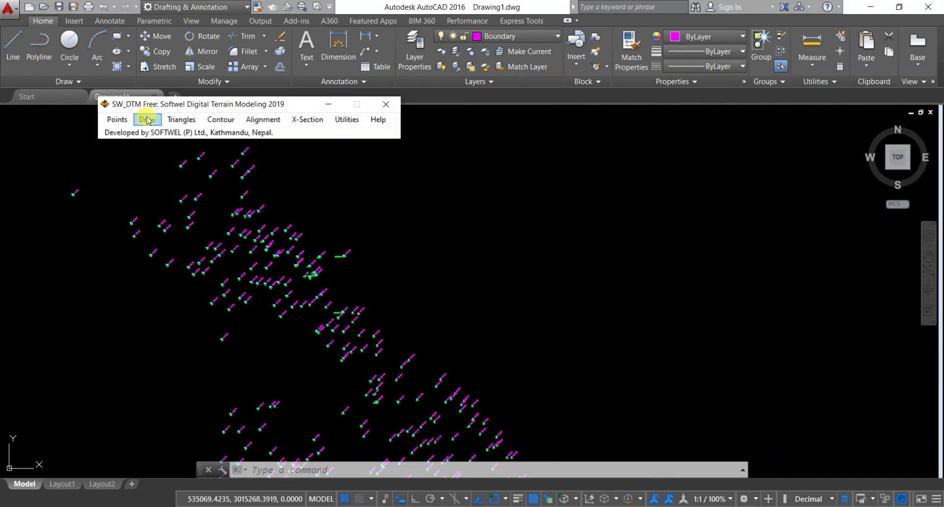
- Start the boundary 3D polyline at the upper-left of the points and trace down the east edge
click(148, 120)
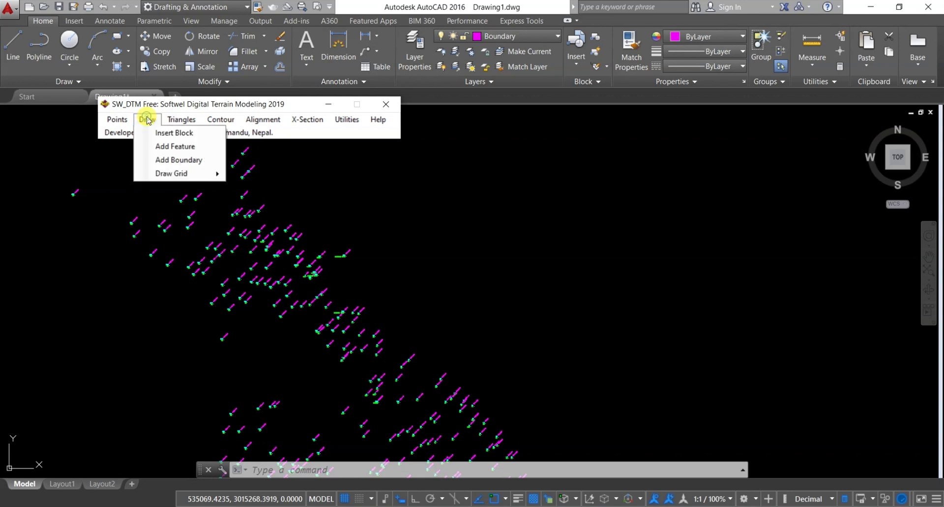
click(148, 158)
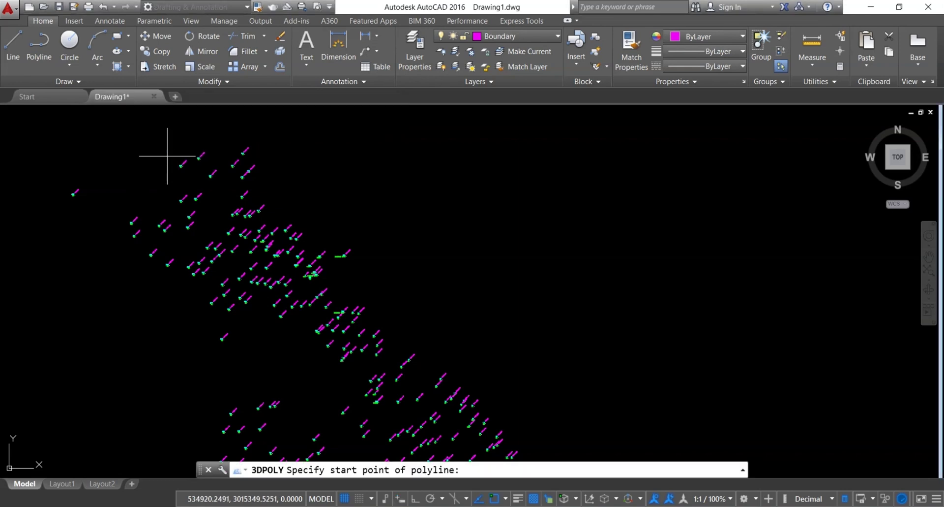
click(67, 176)
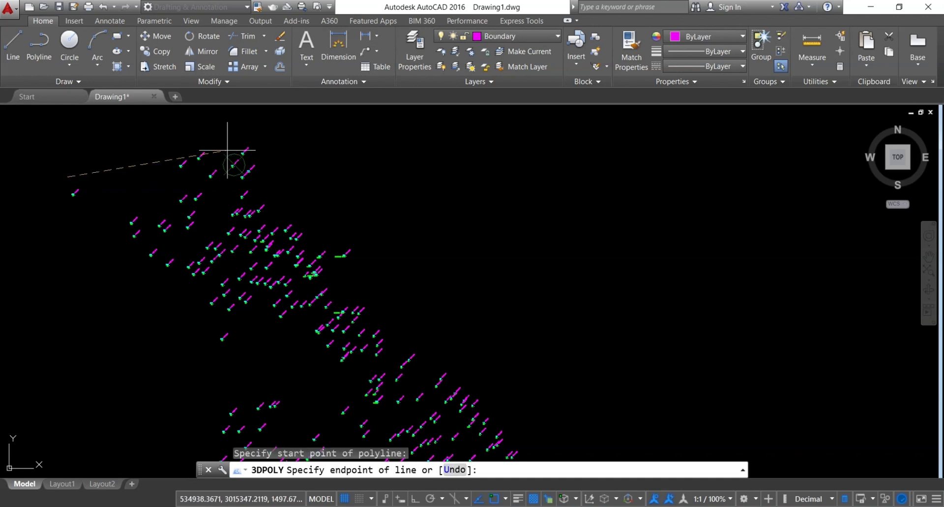
click(274, 136)
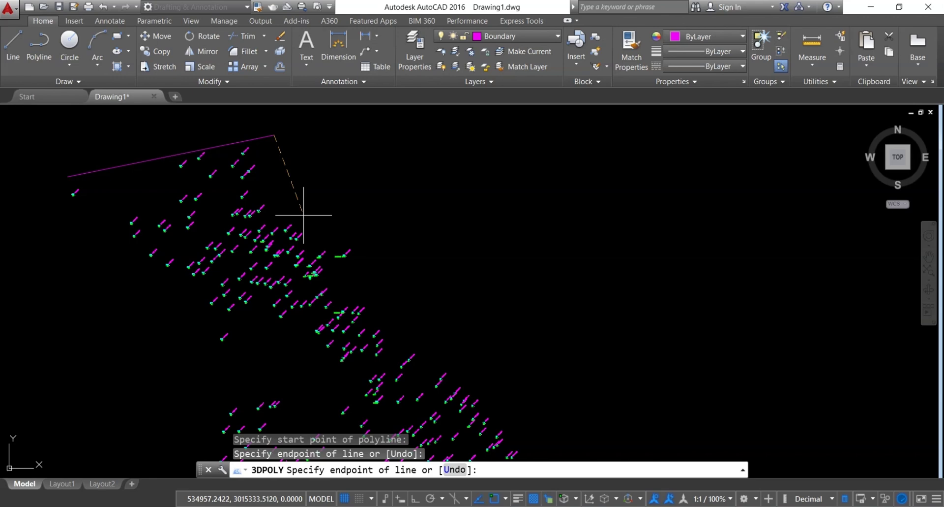
click(374, 280)
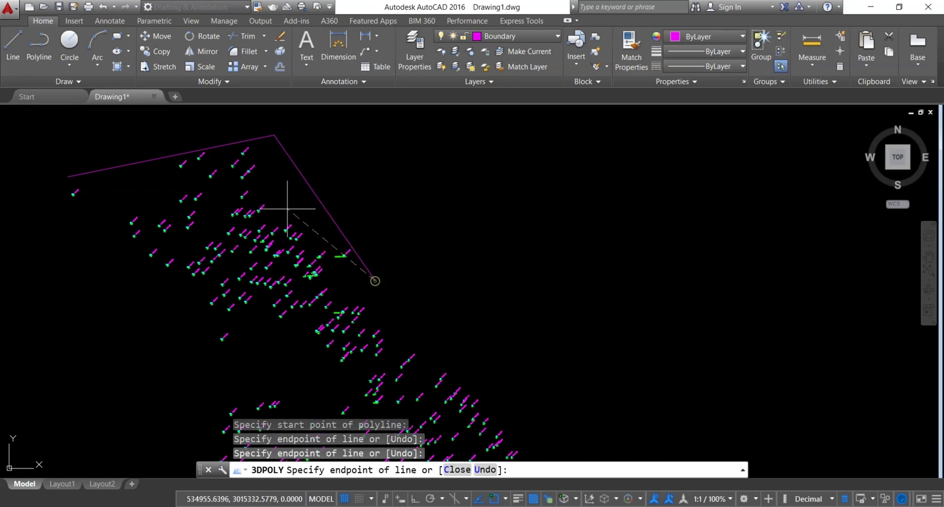
scroll(287, 208, down, 3)
scroll(327, 249, up, 1)
click(335, 245)
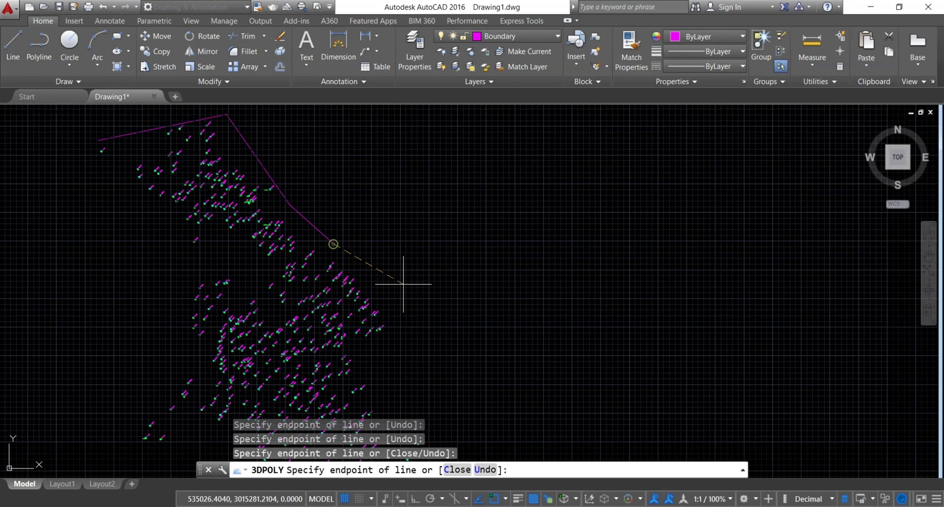
click(411, 316)
scroll(423, 188, down, 3)
scroll(433, 242, up, 3)
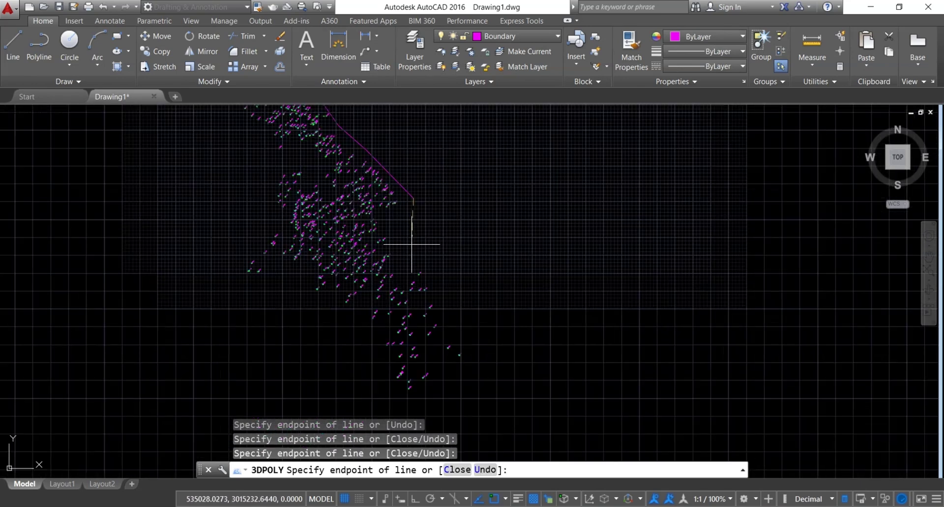
click(404, 219)
scroll(399, 241, up, 3)
click(396, 291)
scroll(397, 292, down, 1)
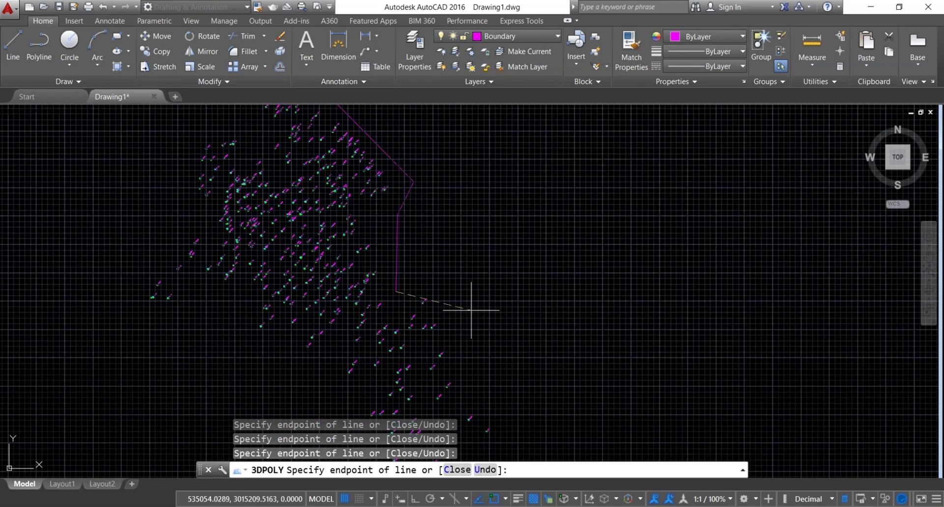
scroll(465, 313, up, 1)
click(451, 319)
scroll(369, 193, down, 2)
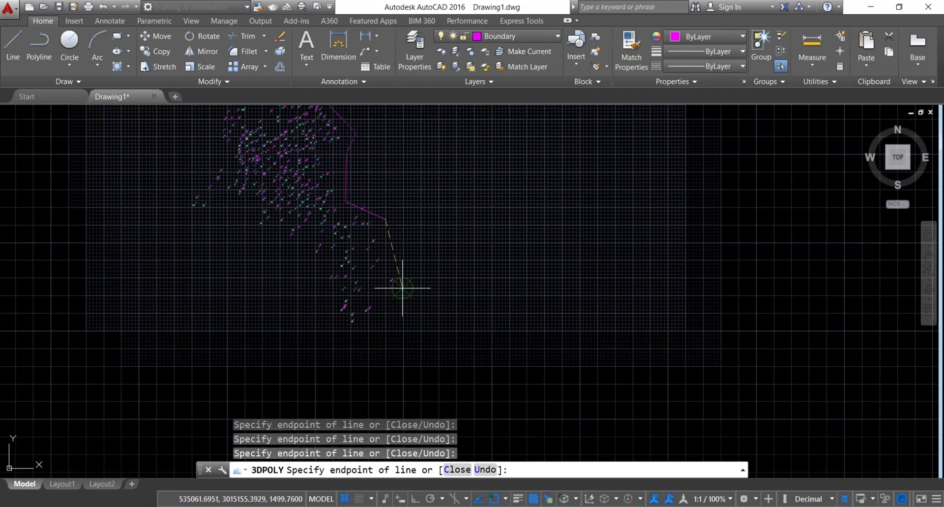
- Continue the boundary through the south-east corner and southern tip, then up the western side
click(420, 298)
click(344, 343)
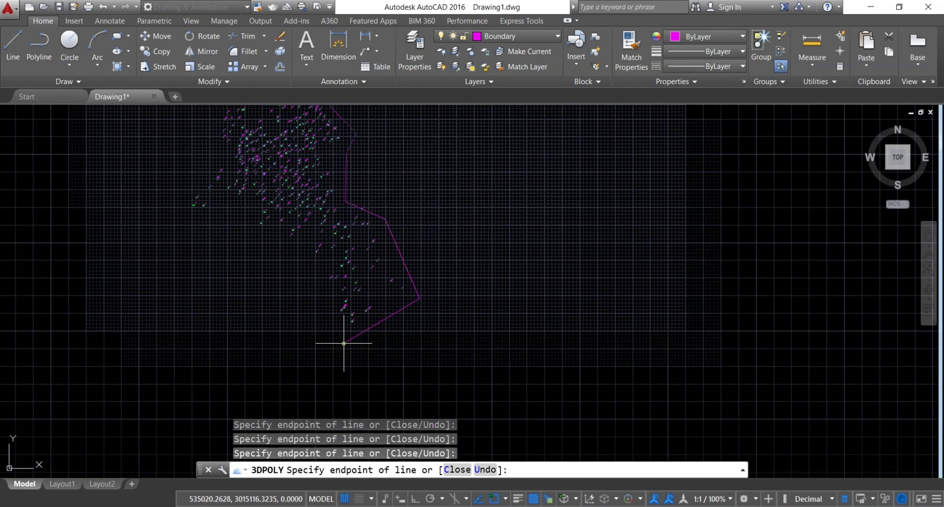
click(238, 212)
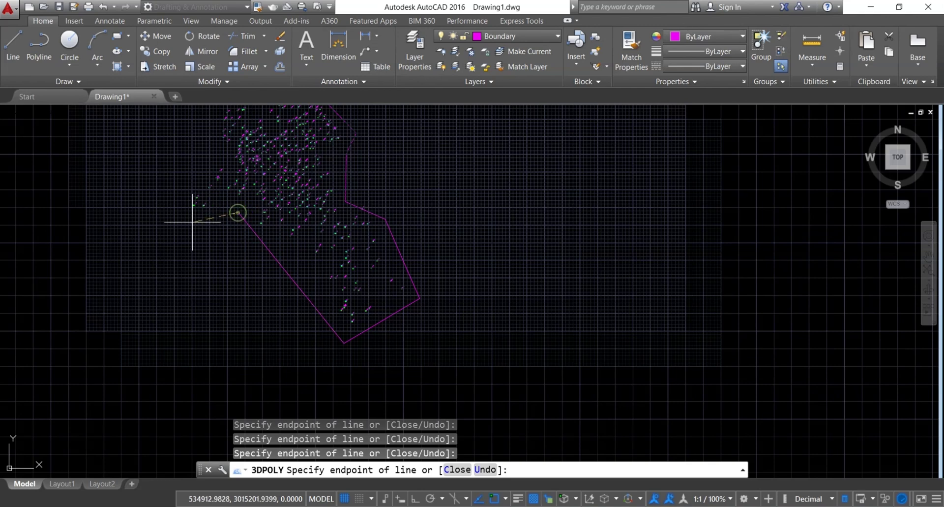
scroll(192, 222, up, 2)
click(190, 211)
middle_drag(147, 177, 232, 263)
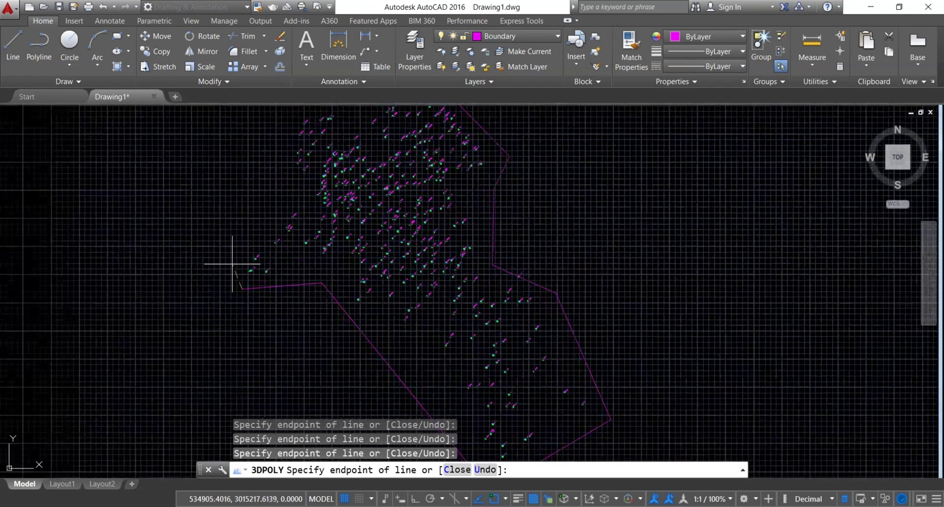
click(238, 267)
click(289, 194)
scroll(324, 315, down, 2)
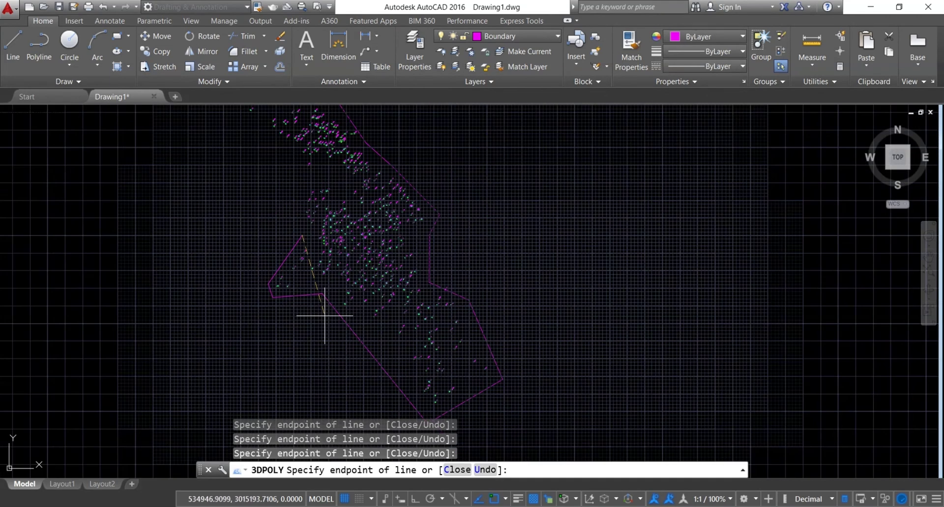
scroll(302, 253, down, 1)
scroll(311, 253, up, 4)
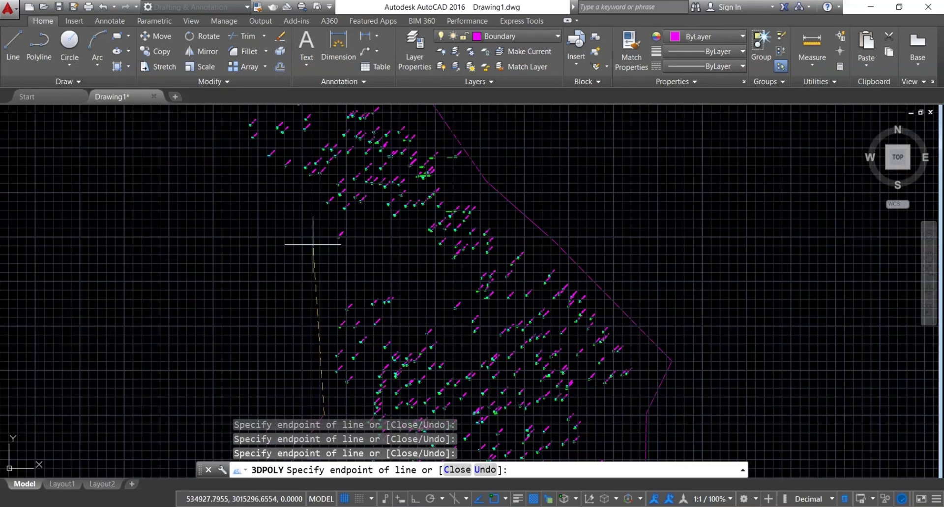
click(320, 220)
scroll(320, 220, down, 3)
scroll(274, 205, up, 3)
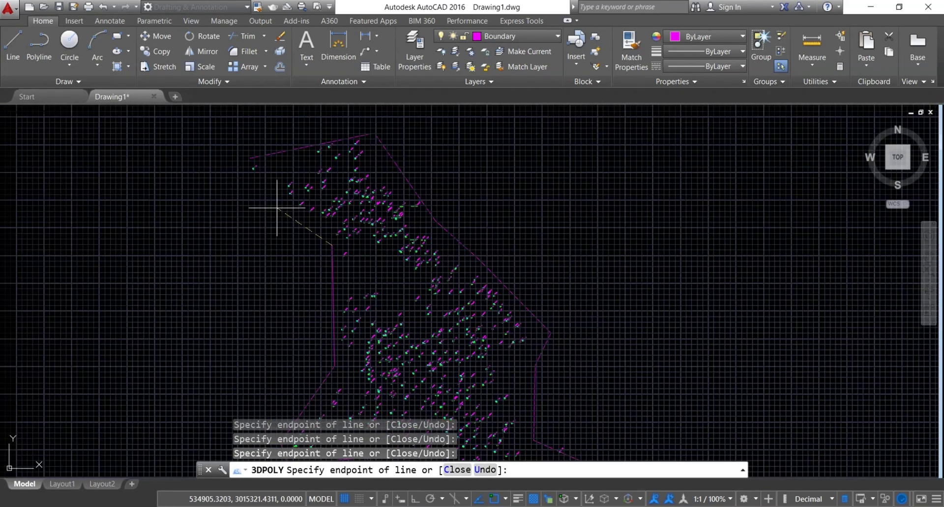
click(206, 159)
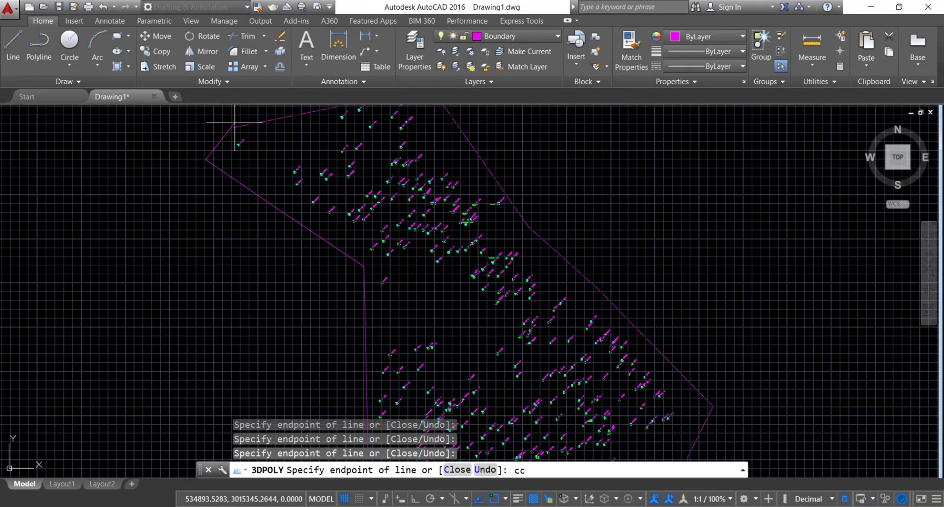
- Close the boundary polyline back to its starting vertex with C
text(cc)
key(Return)
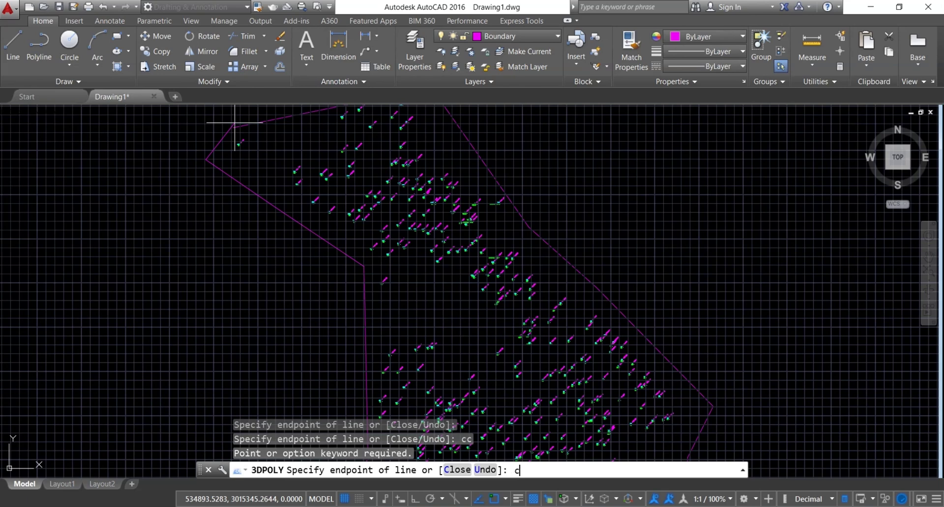
text(c)
key(Return)
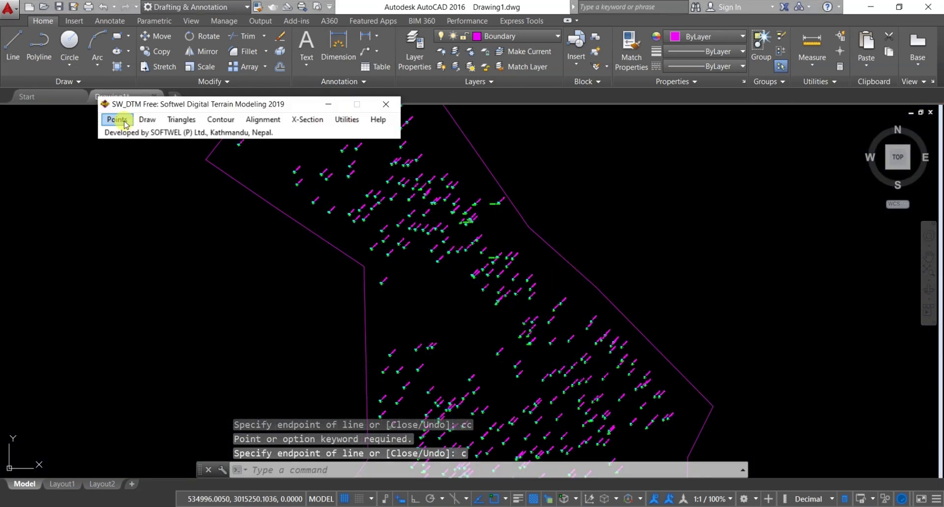
- Process the 877 survey points in SW_DTM and acknowledge the success message
click(125, 123)
click(177, 249)
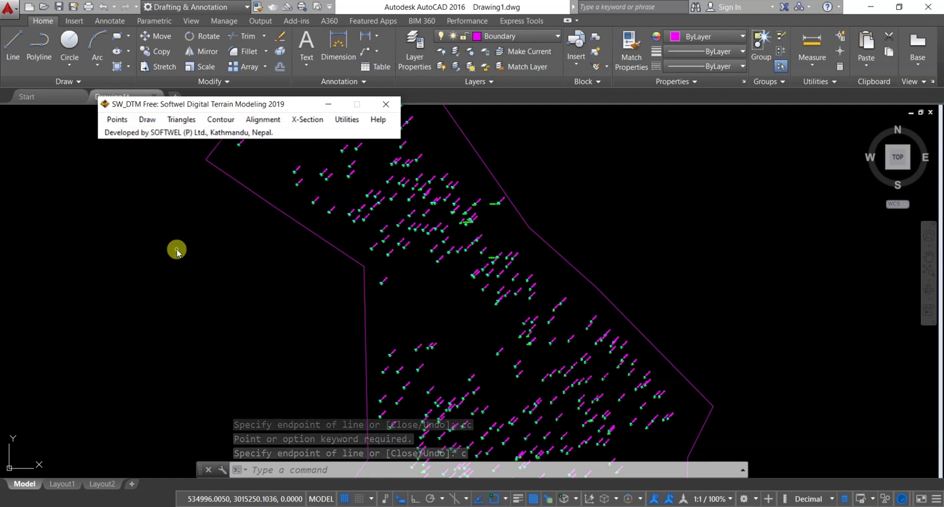
click(320, 410)
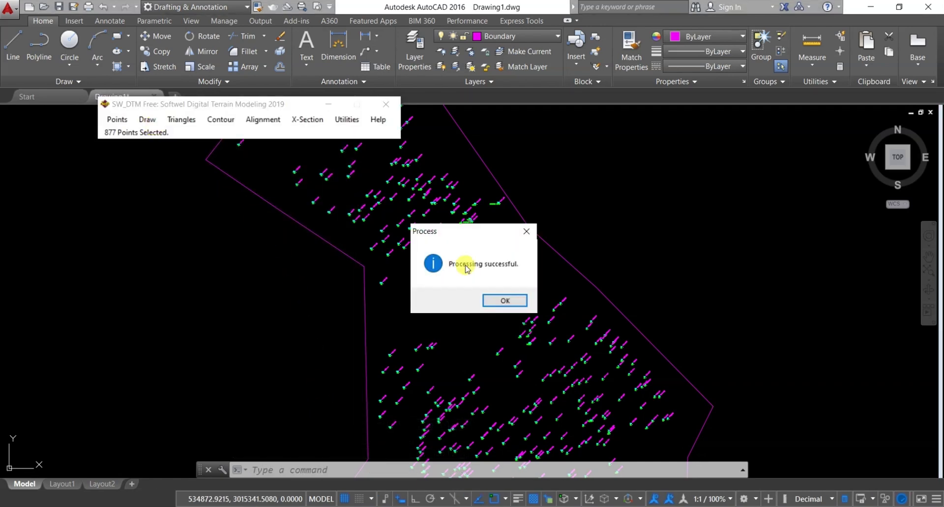
click(511, 301)
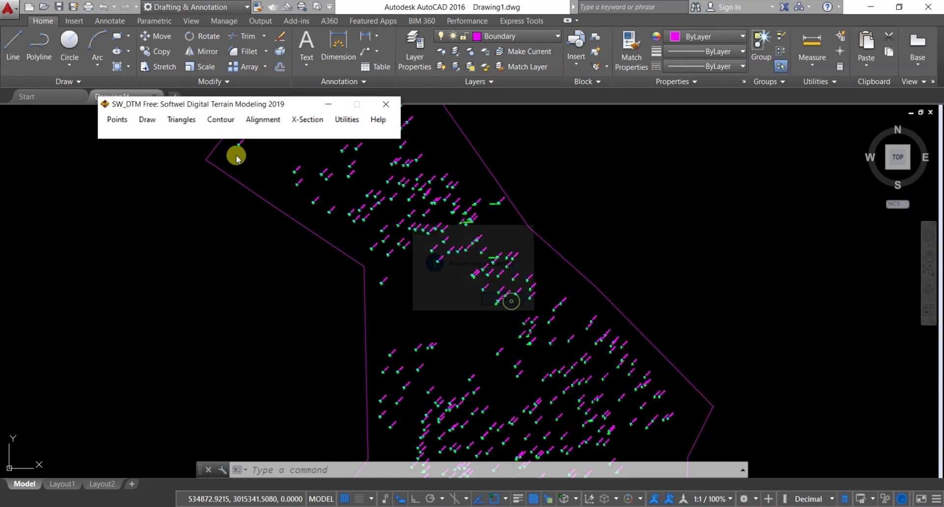
- Triangulate the processed points to build the terrain surface
click(169, 123)
click(204, 131)
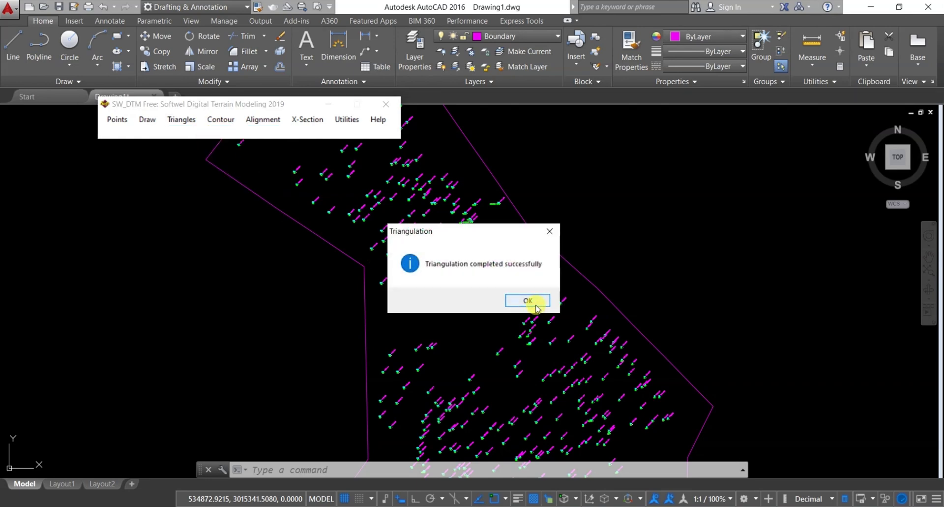
click(528, 300)
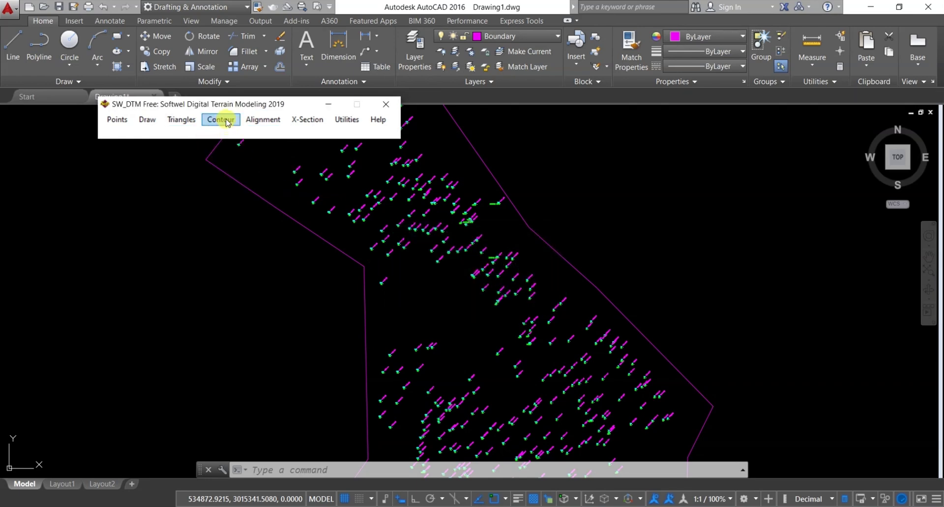
- Draw quick contours at interval 1.00, major every 5.00, minimum distance 0.10
click(227, 121)
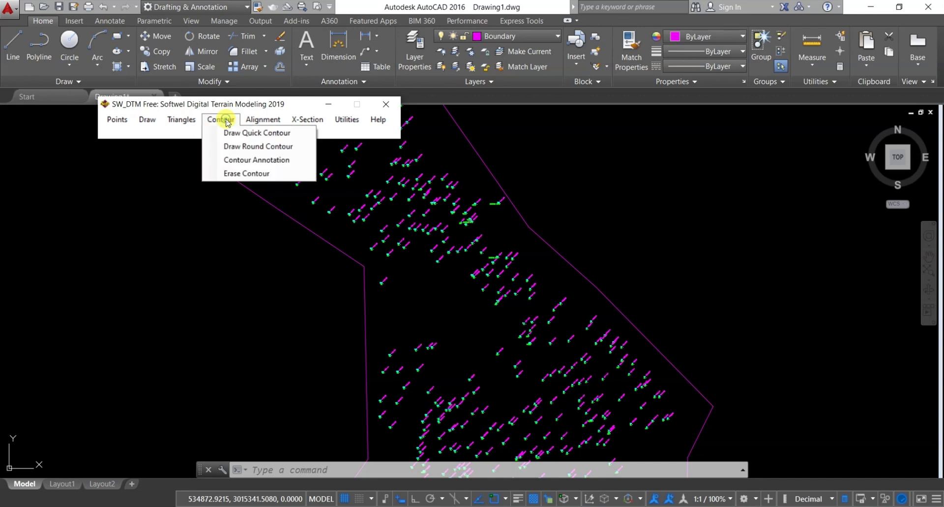
click(241, 138)
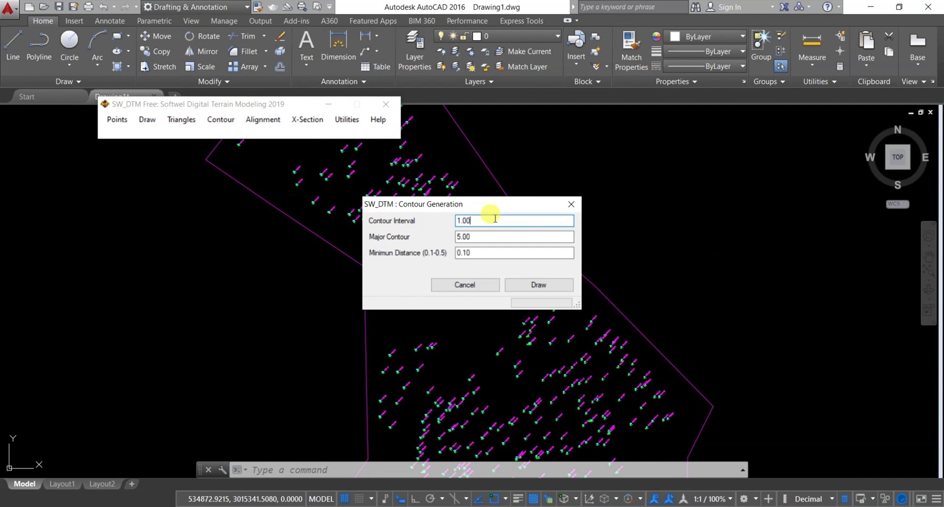
click(484, 251)
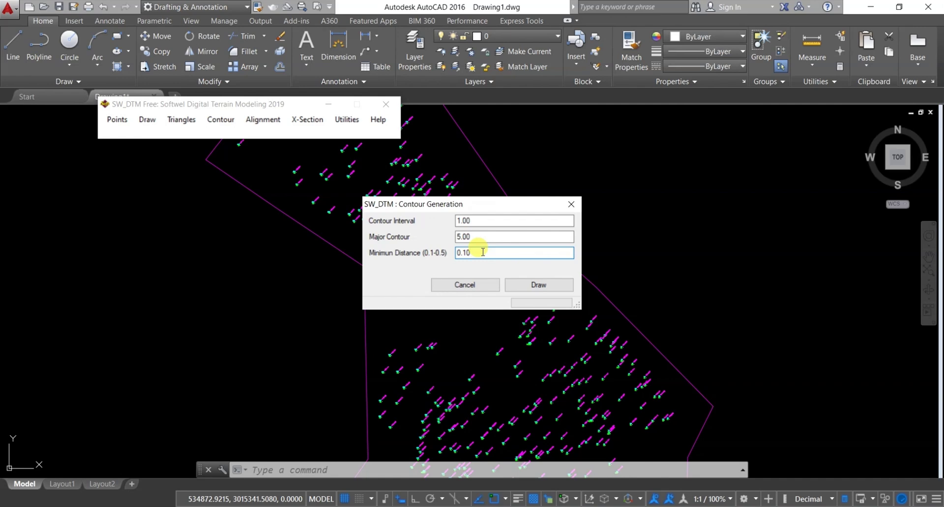
click(541, 287)
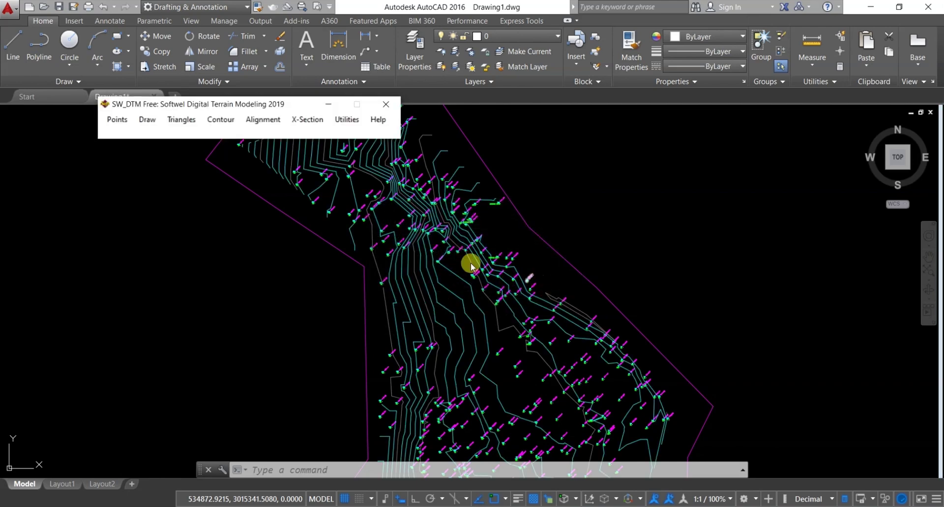
scroll(401, 243, up, 5)
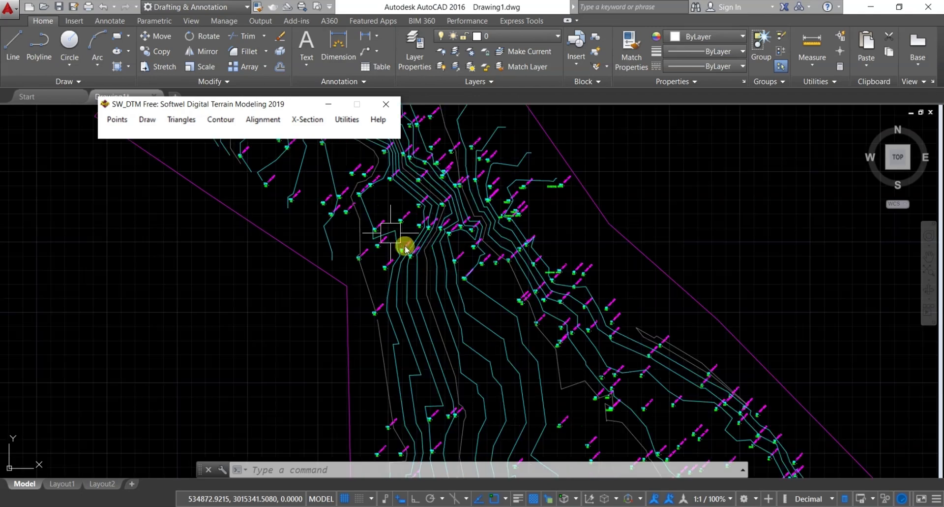
scroll(418, 256, down, 6)
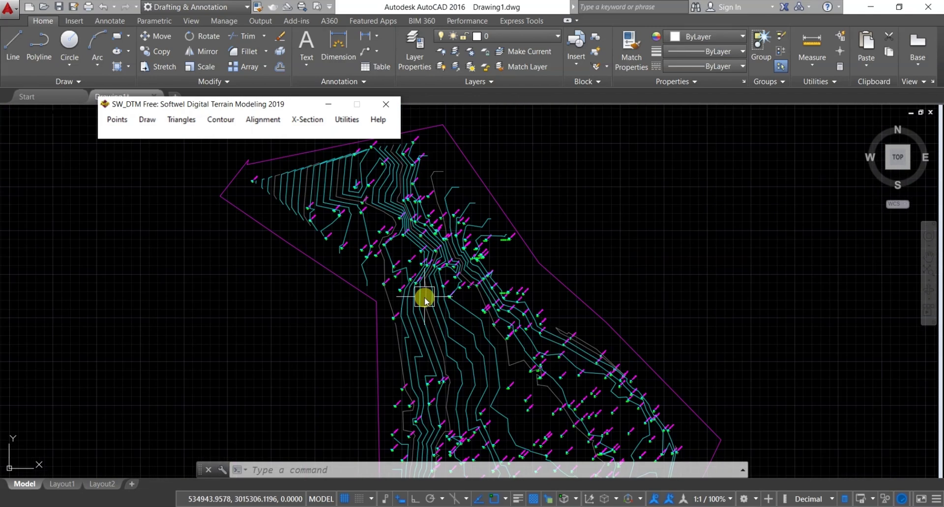
scroll(403, 331, up, 5)
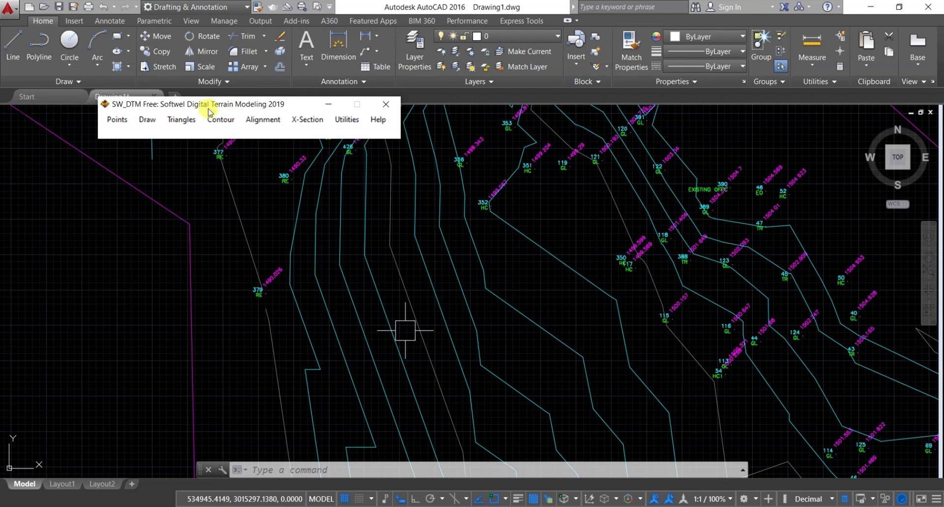
click(221, 119)
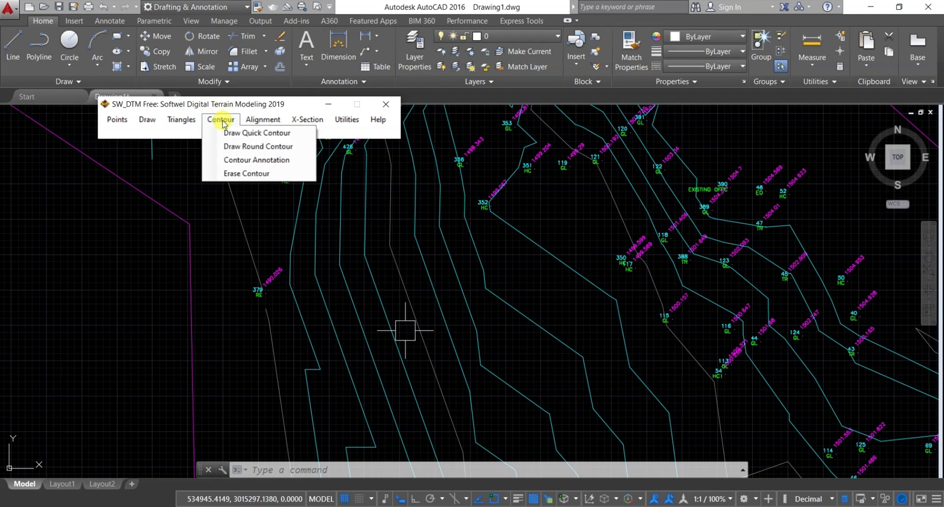
- Start Contour Annotation set to Multiple all, Middle position, text height 1.000
click(273, 159)
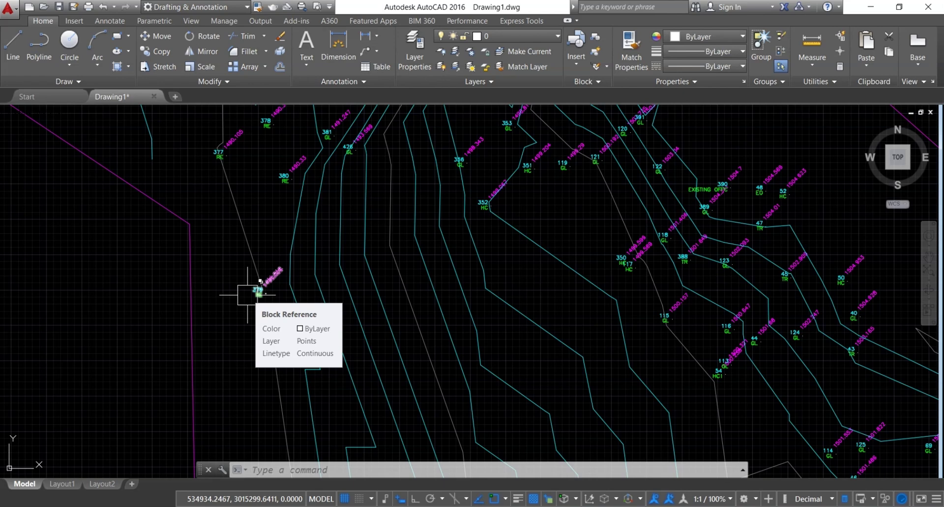
scroll(261, 281, down, 3)
scroll(249, 331, up, 1)
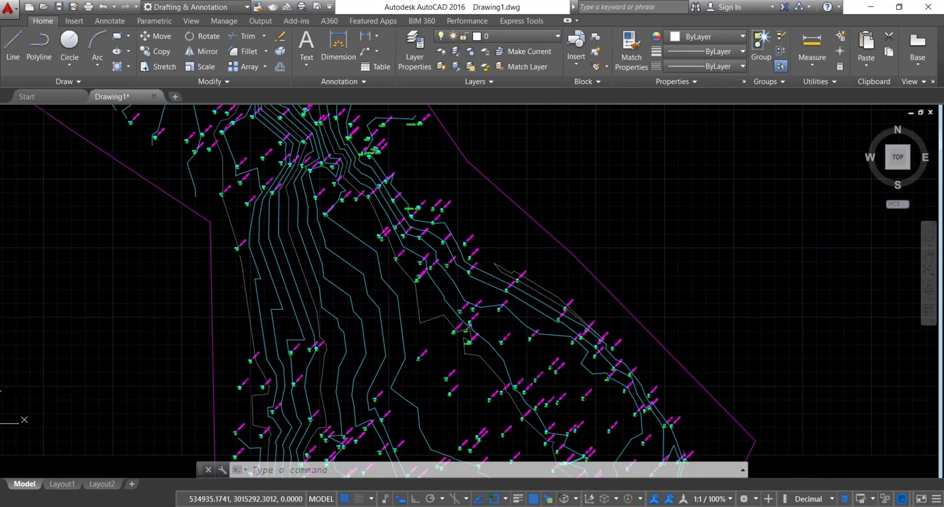
mouse_move(742, 506)
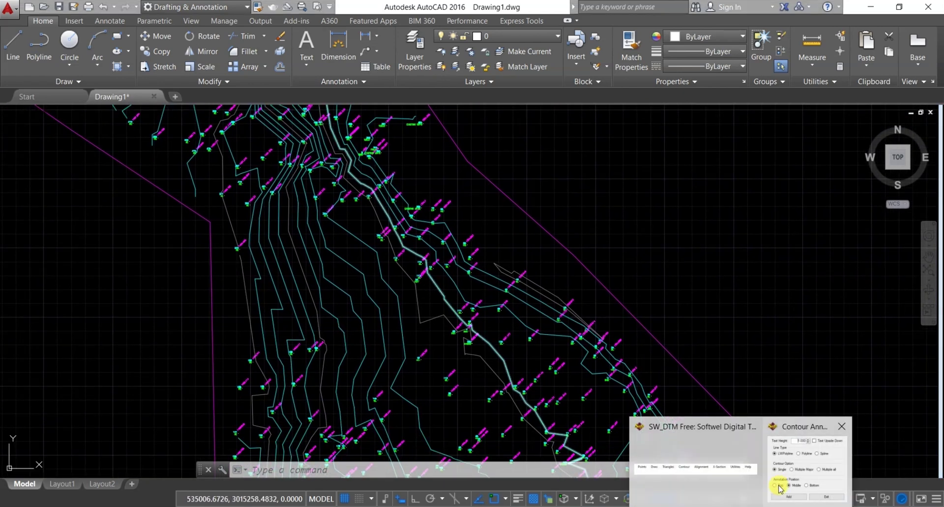
click(780, 486)
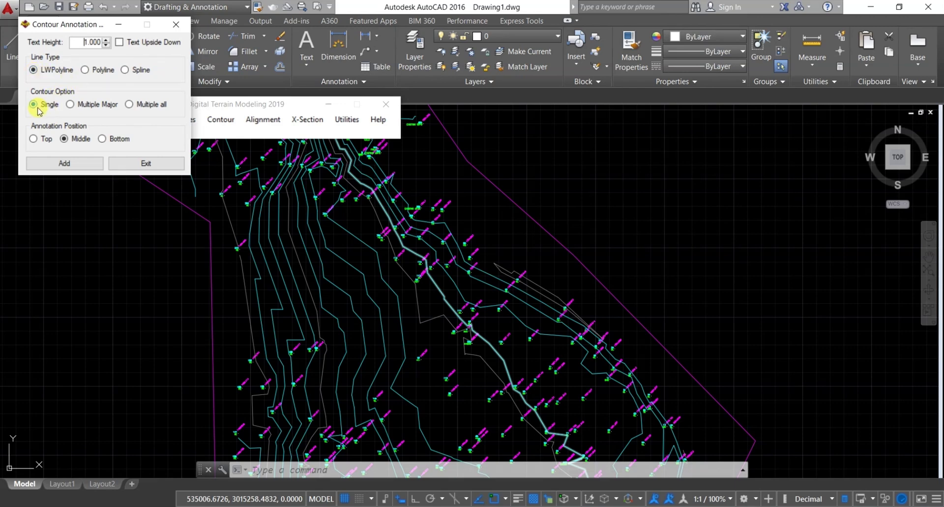
click(132, 106)
- Label contours 1490 to 1504 by drawing a labelling line across them
click(64, 163)
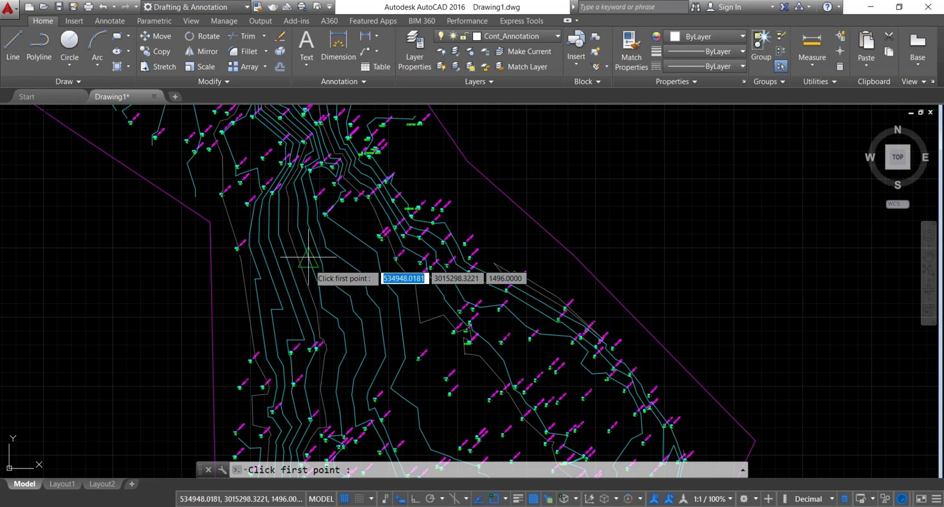
scroll(276, 305, up, 2)
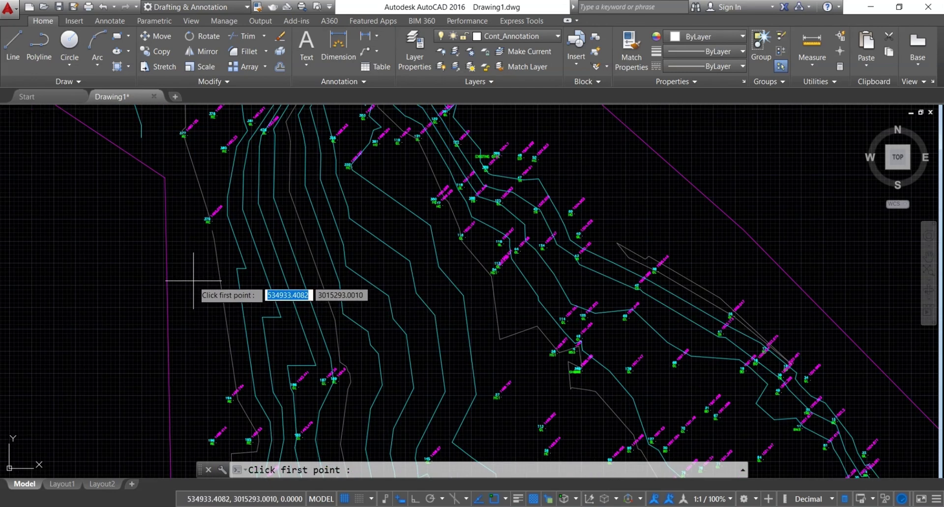
click(198, 300)
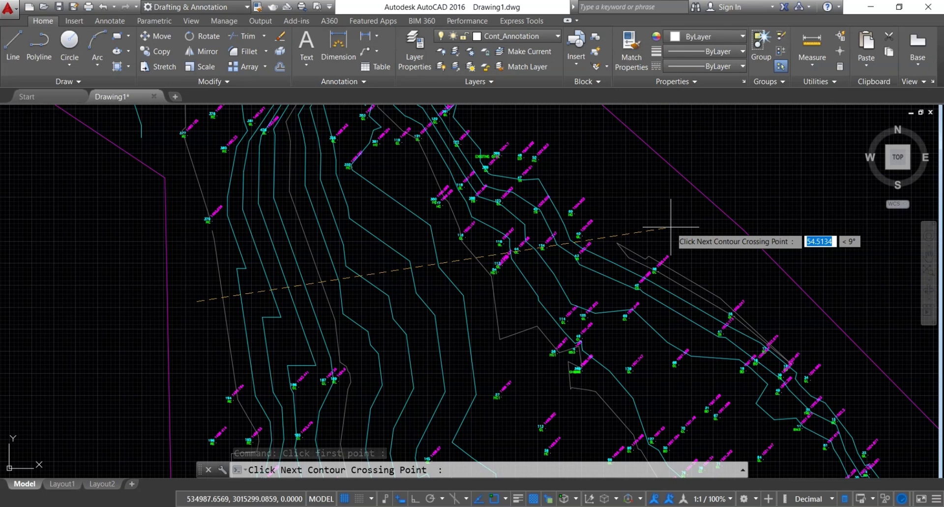
click(589, 243)
key(Escape)
key(Escape)
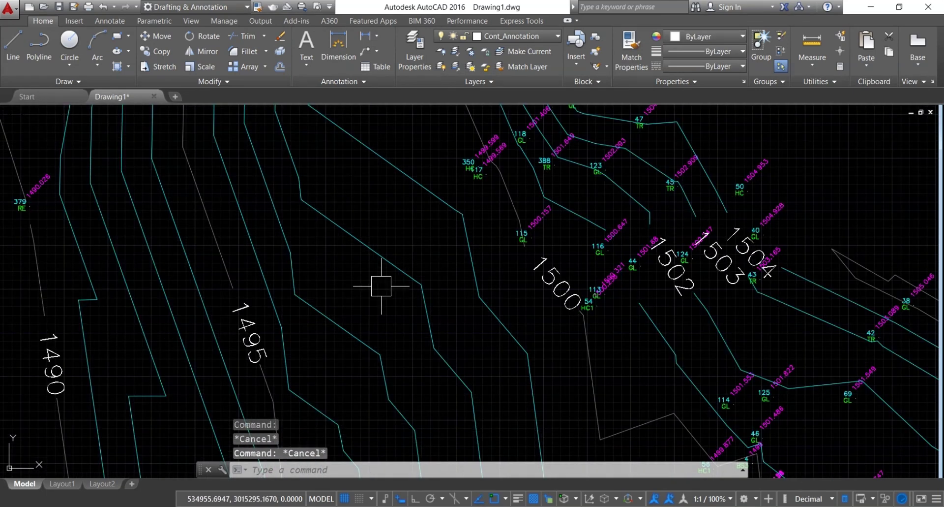
- Restore the Contour Annotation settings window from the taskbar preview
scroll(379, 285, down, 3)
scroll(389, 309, up, 2)
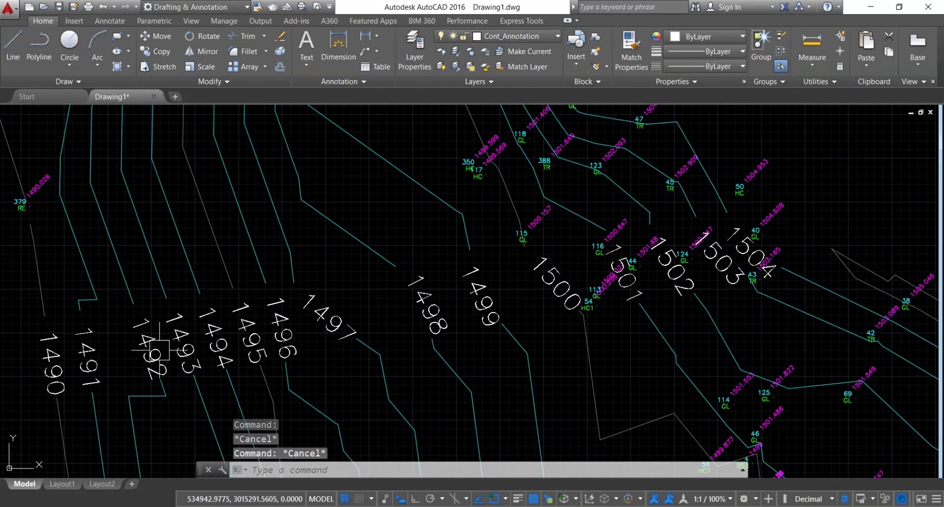
scroll(389, 309, down, 2)
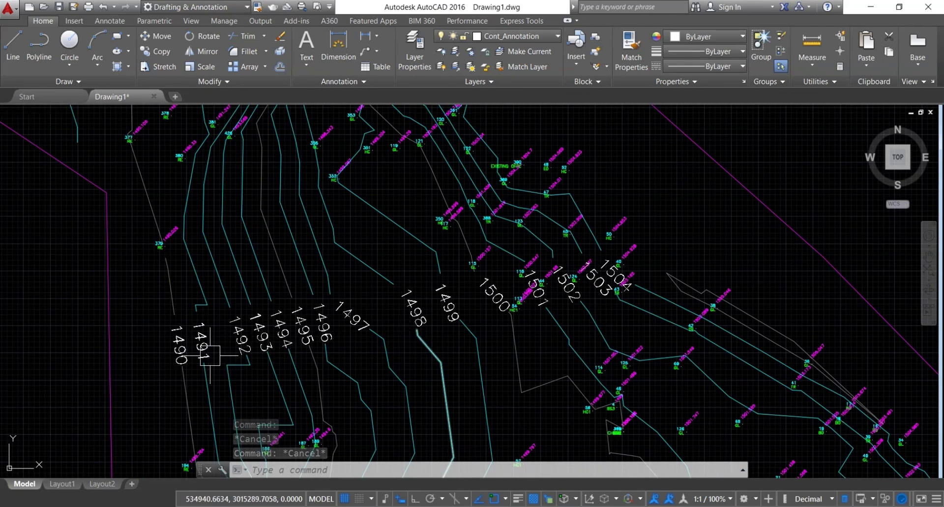
mouse_move(741, 504)
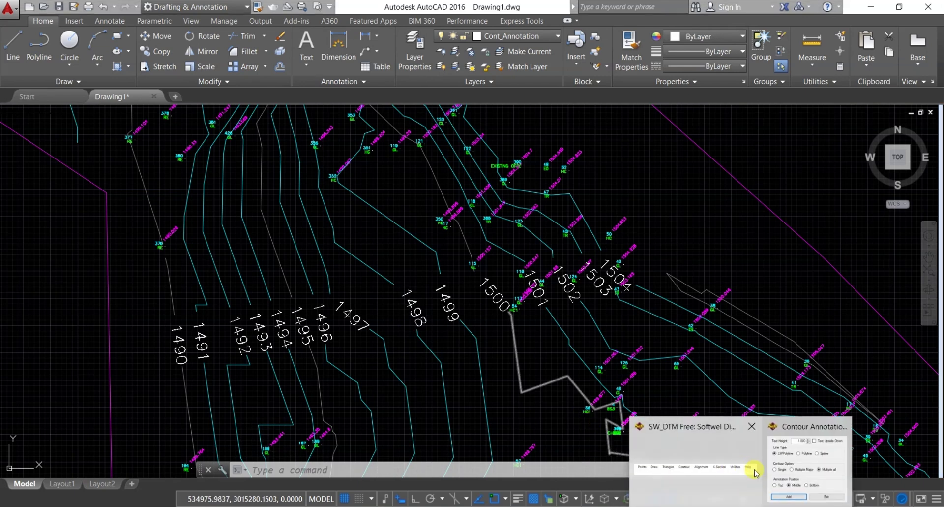
click(749, 469)
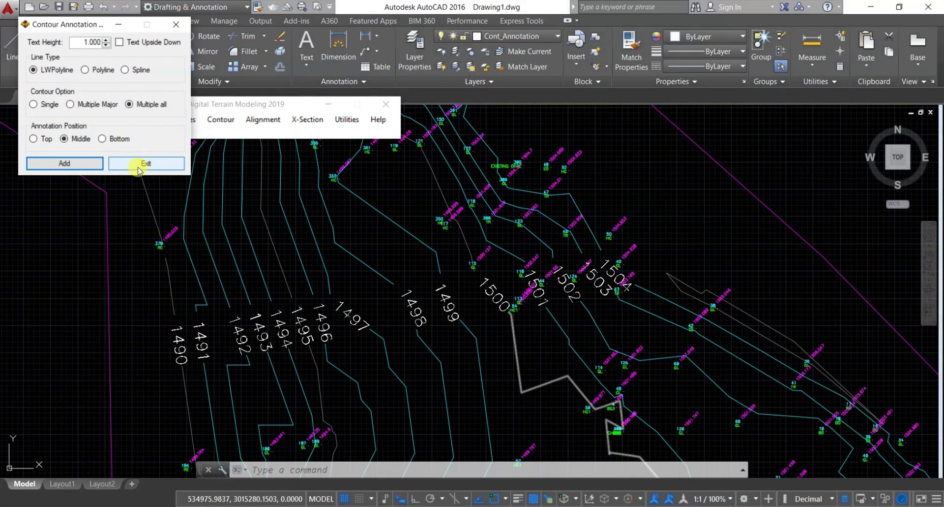
- Exit contour annotation and start an alignment polyline at point 363 RE toward point 408
click(143, 166)
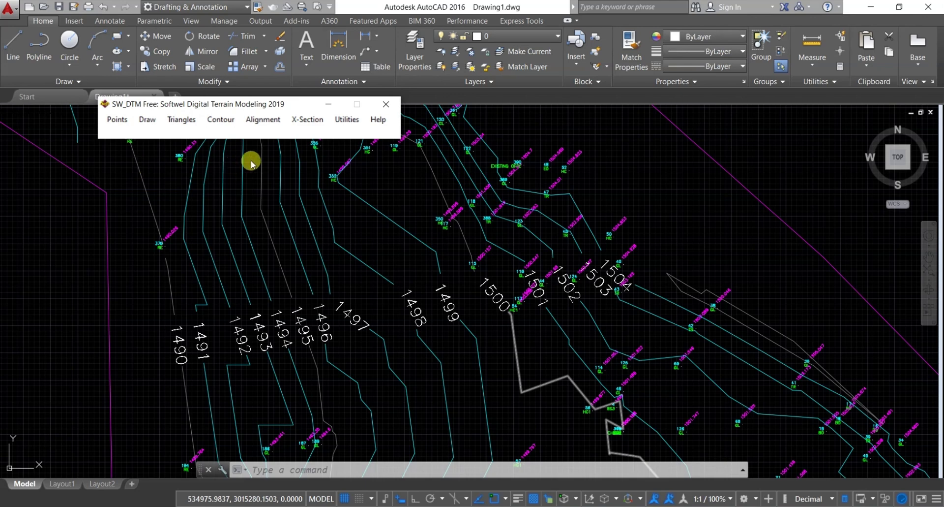
click(264, 119)
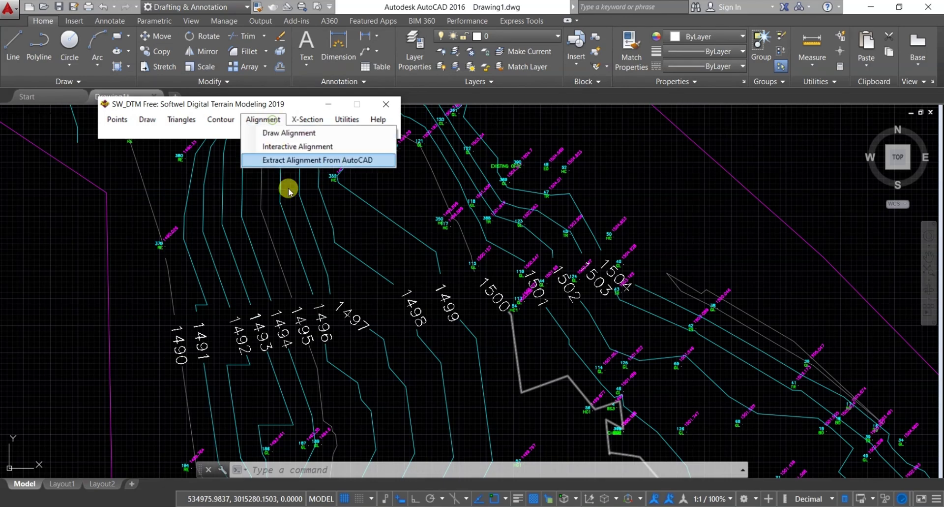
click(283, 144)
scroll(293, 285, down, 4)
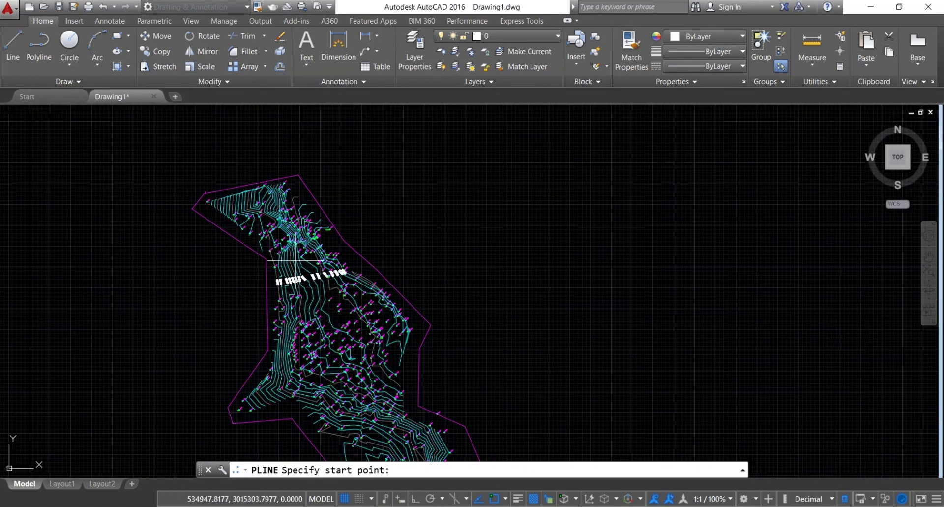
scroll(287, 195, up, 10)
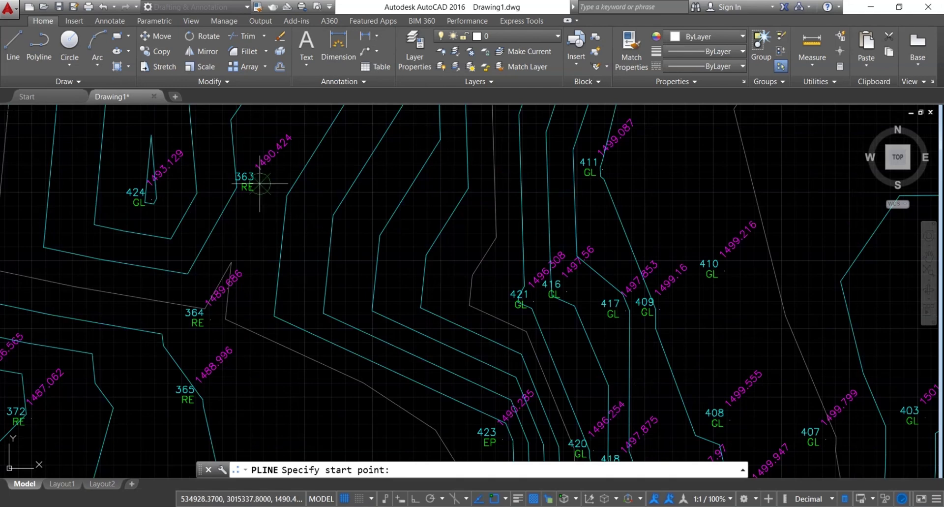
click(269, 187)
scroll(270, 187, down, 3)
scroll(369, 282, up, 4)
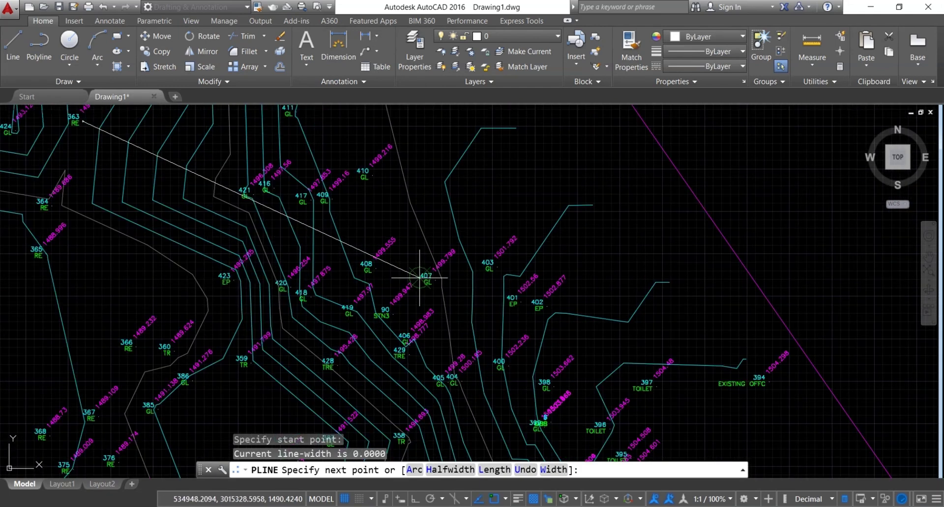
click(369, 268)
scroll(369, 268, down, 3)
scroll(351, 272, up, 5)
- Continue the alignment through point 304 RE and end it at point 293 RE
click(350, 272)
scroll(350, 272, down, 4)
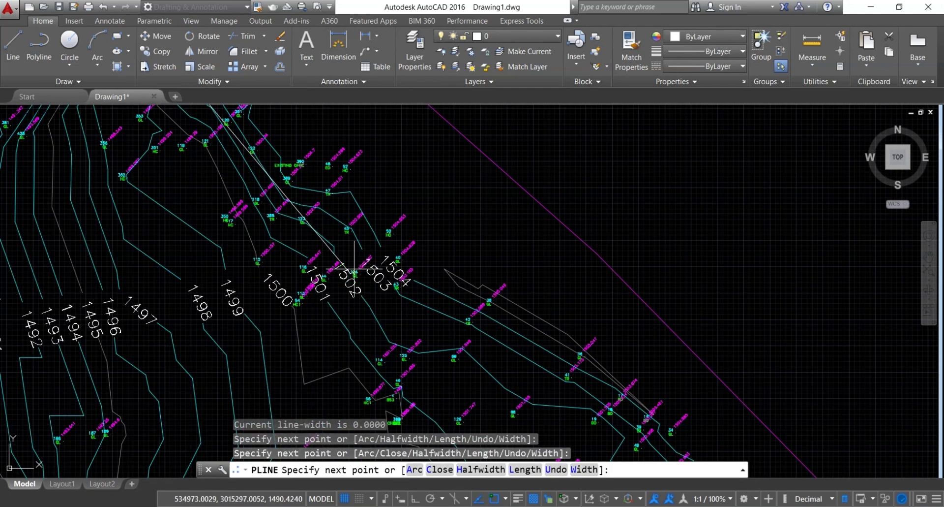
scroll(307, 253, up, 3)
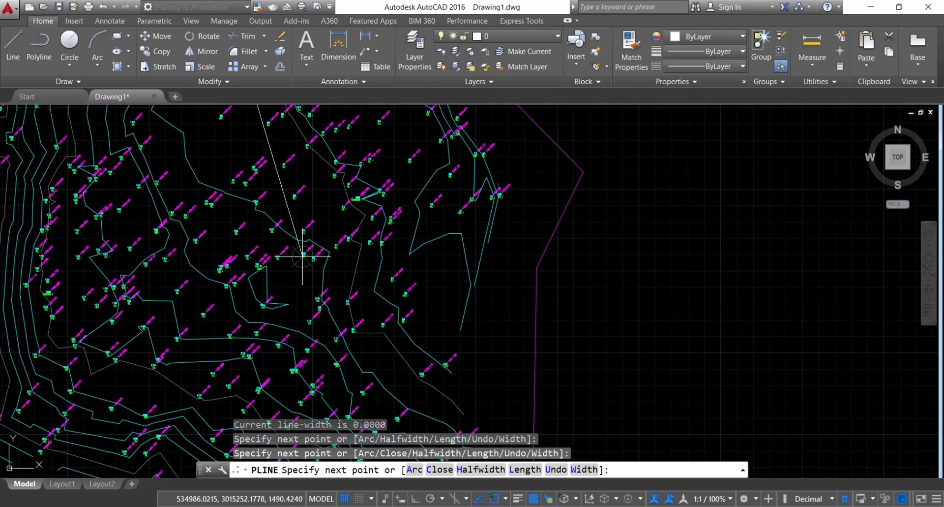
click(283, 259)
scroll(283, 260, down, 4)
scroll(313, 274, up, 4)
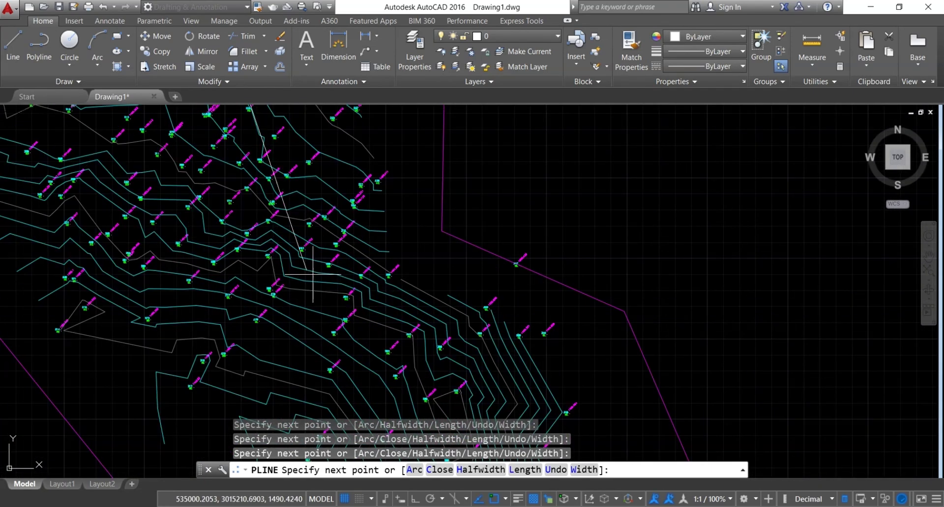
scroll(340, 293, up, 5)
click(341, 294)
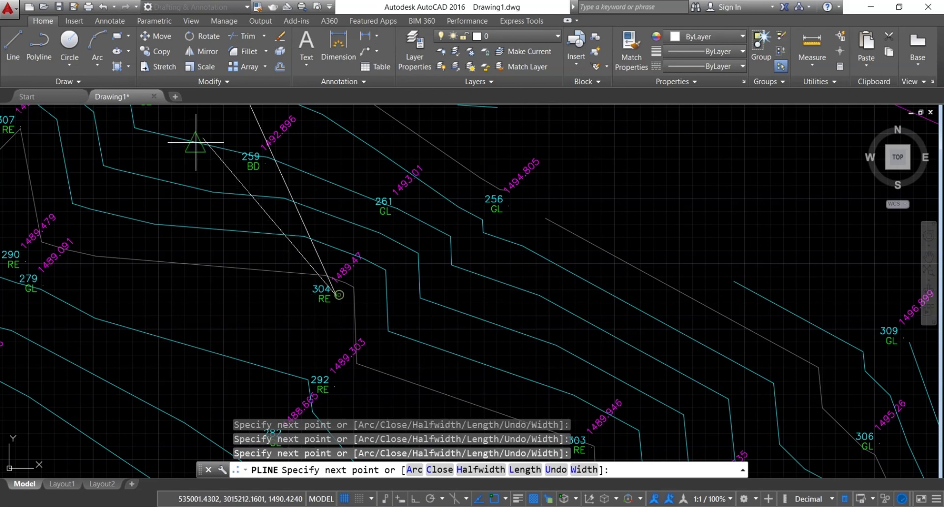
scroll(327, 270, up, 3)
scroll(331, 304, down, 5)
scroll(331, 304, up, 5)
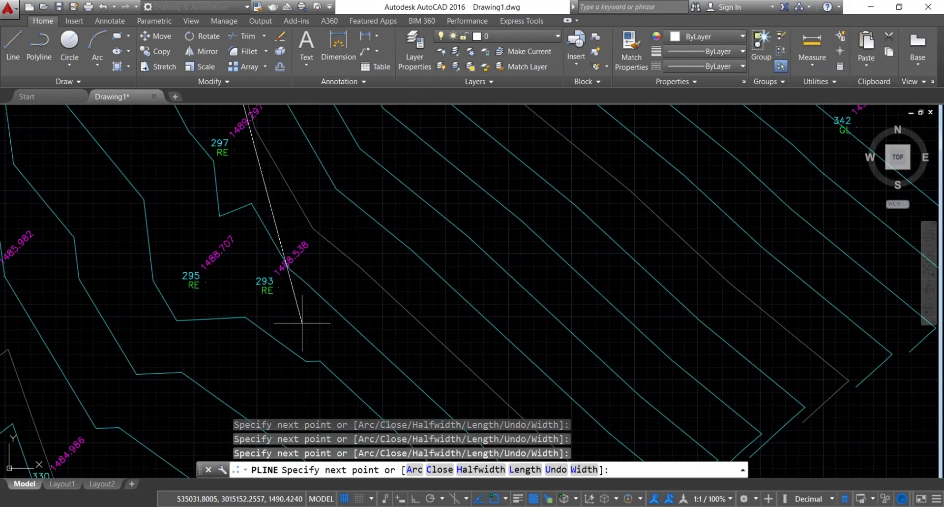
click(278, 287)
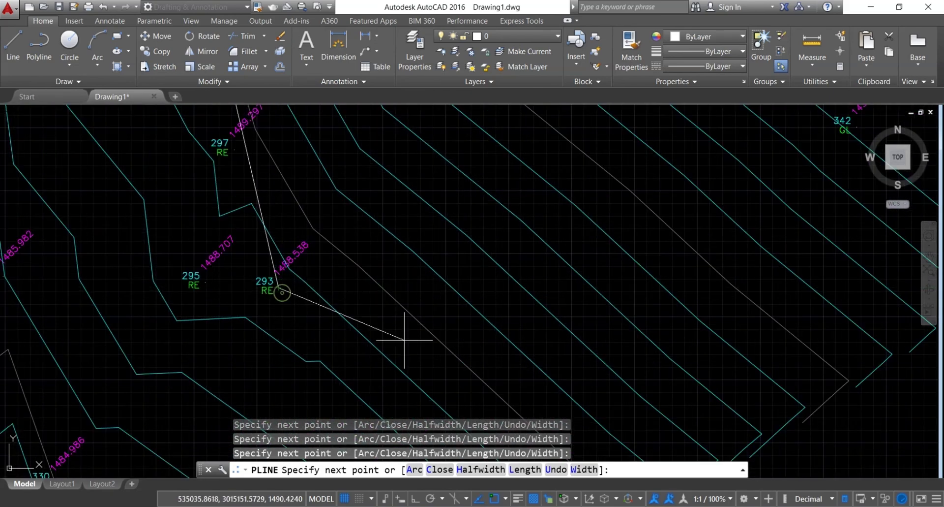
scroll(401, 333, down, 5)
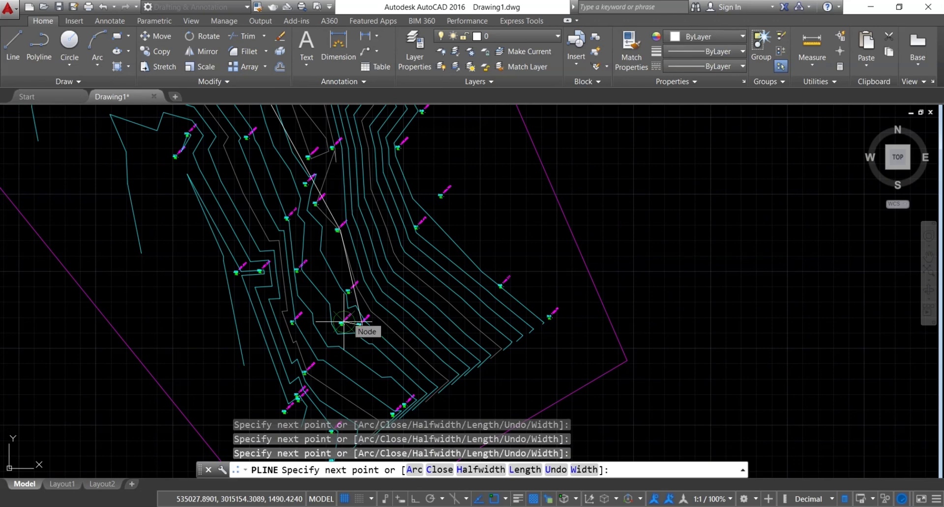
key(Escape)
scroll(352, 317, down, 5)
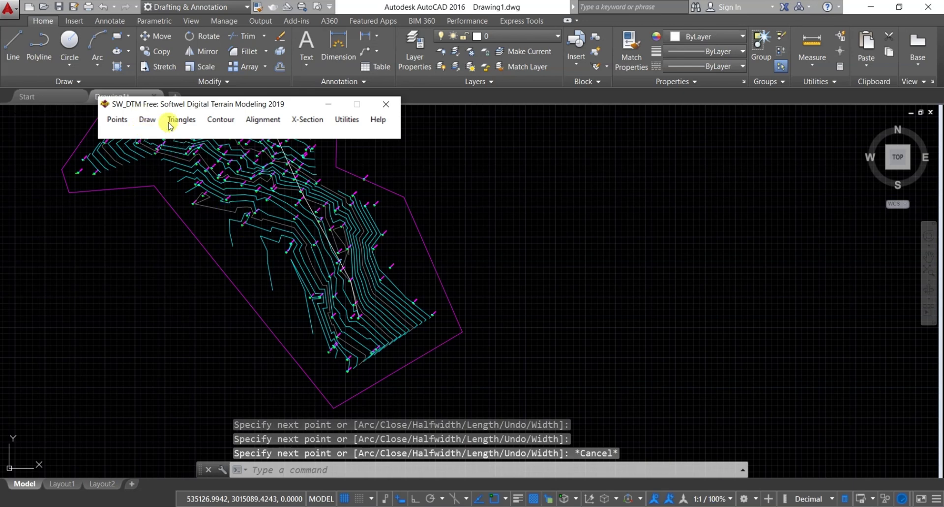
click(298, 121)
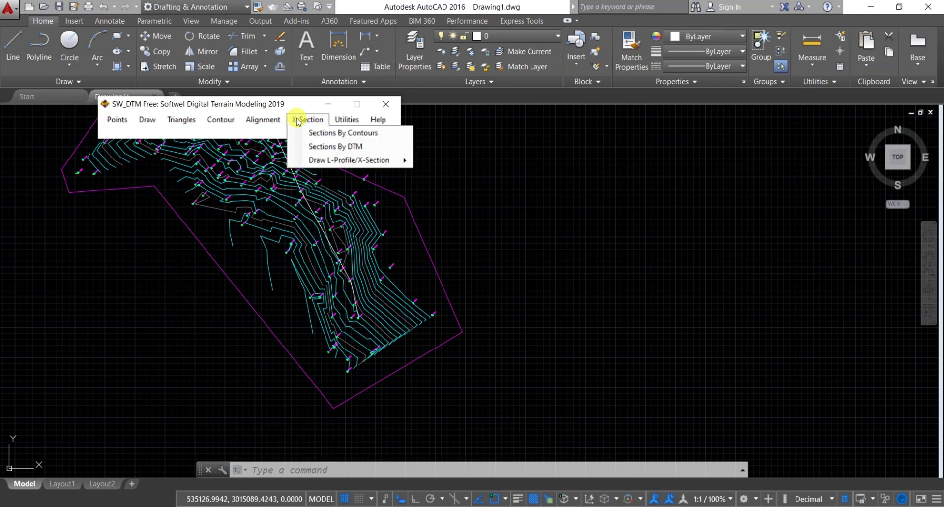
- Choose L-Profile and X-Section with a 10 section interval and Write Chainage enabled
click(321, 146)
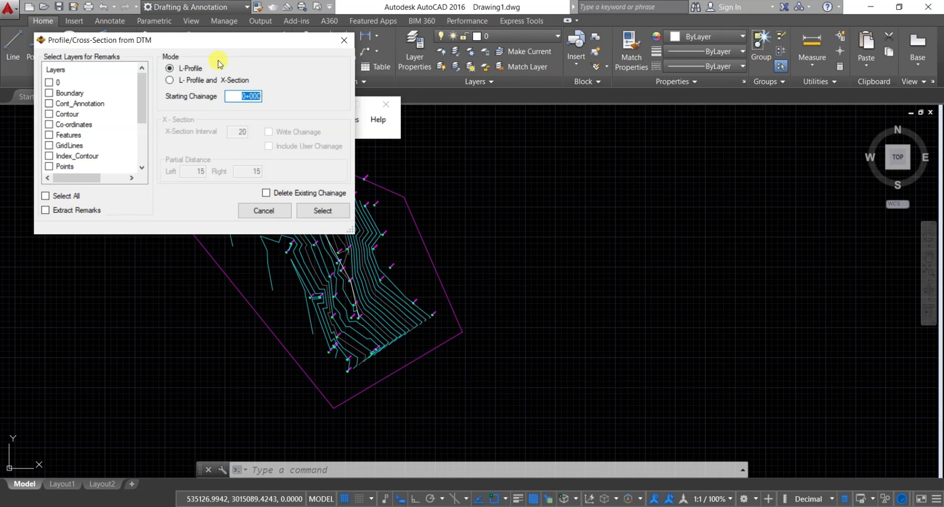
click(170, 80)
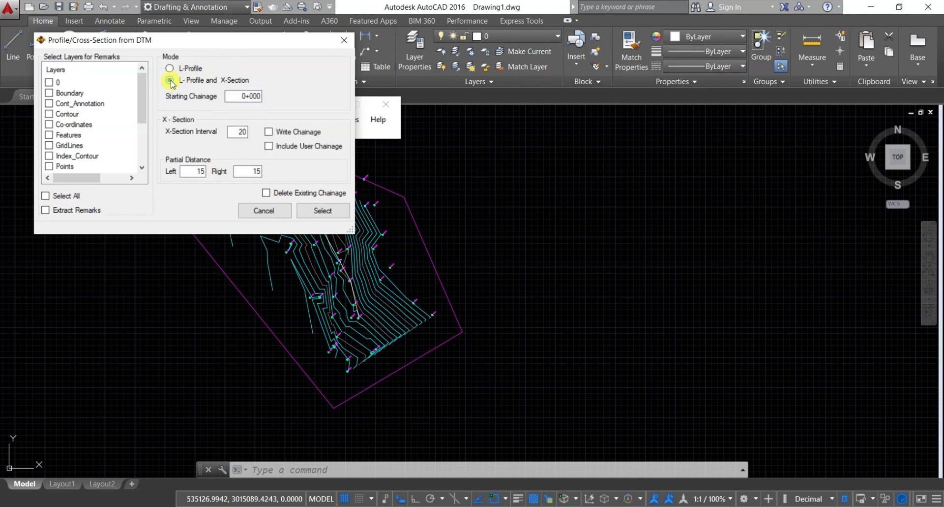
click(243, 96)
double_click(246, 133)
double_click(233, 134)
text(10)
click(270, 133)
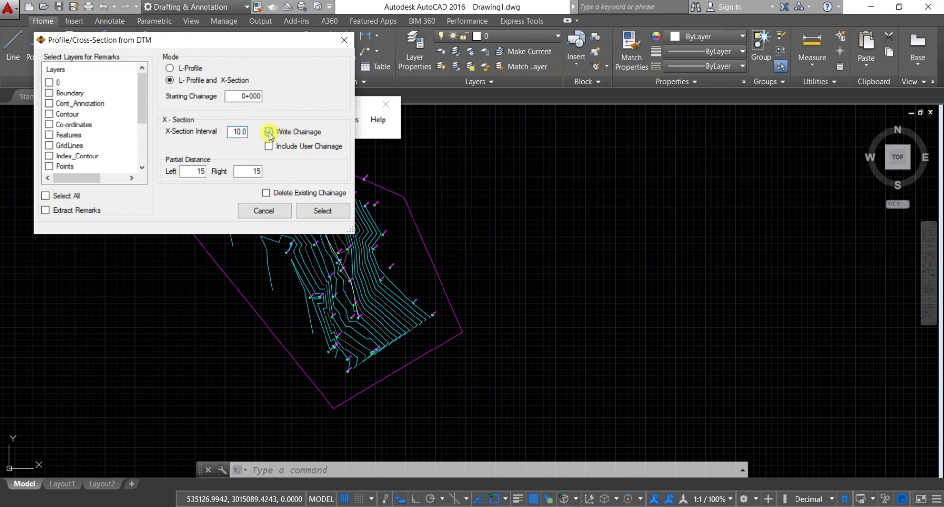
click(199, 171)
- Save the section output file as abb.csv
click(334, 211)
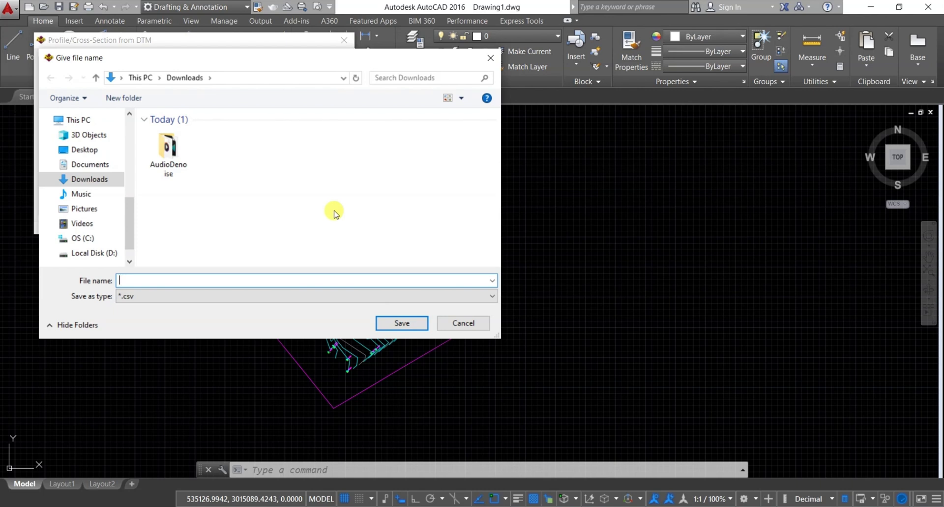
click(143, 280)
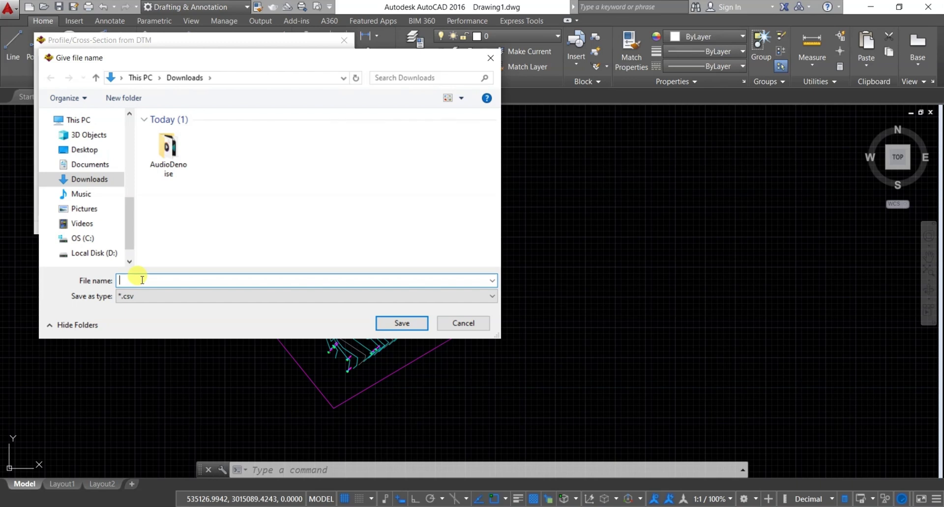
text(abb)
click(401, 322)
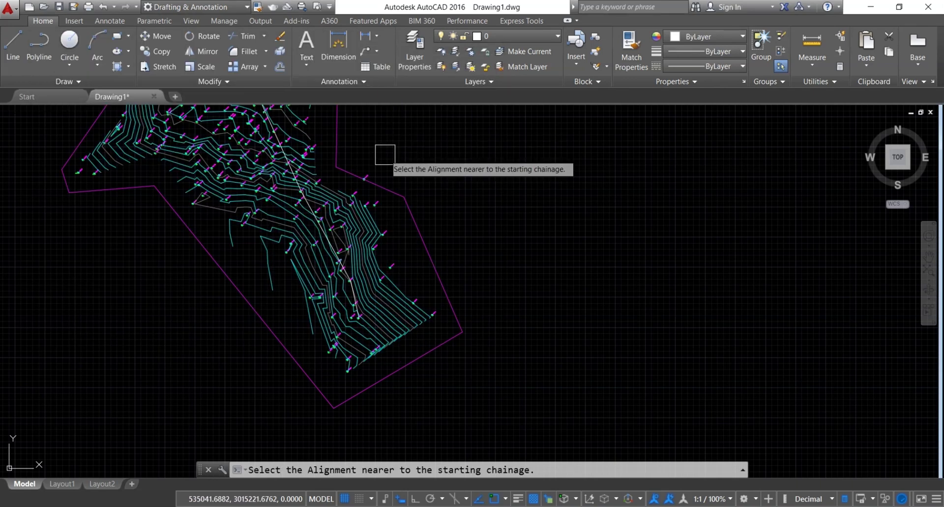
- Pick the alignment at its 363 RE end to generate cross-section lines labelled from 0+000.00
scroll(385, 155, down, 3)
scroll(320, 193, up, 2)
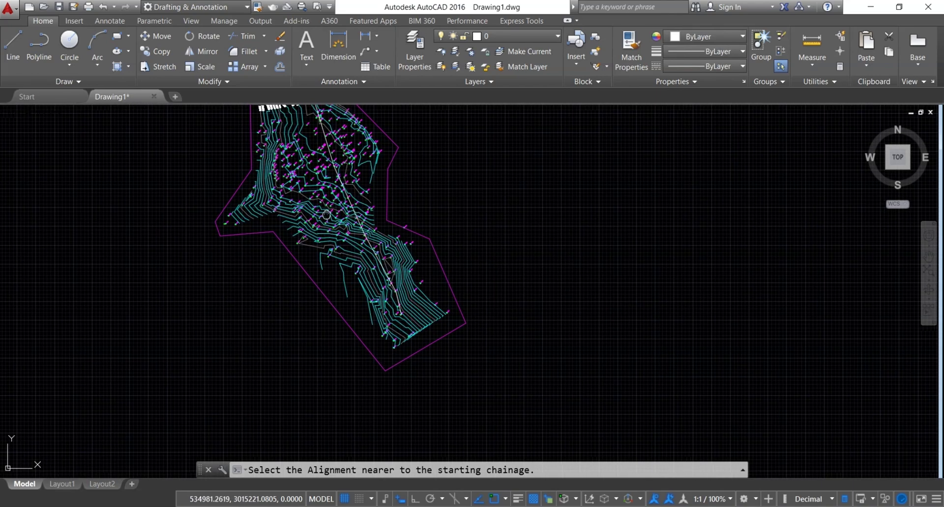
scroll(320, 193, up, 5)
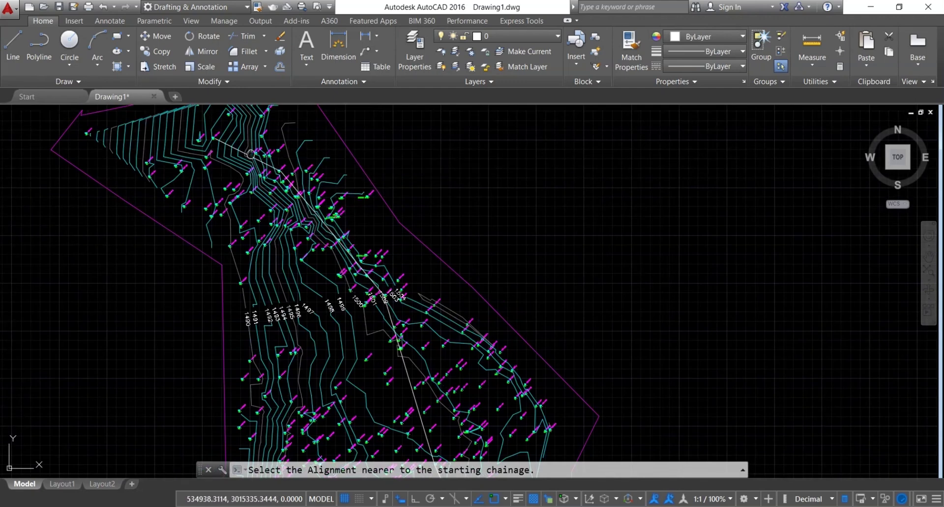
scroll(258, 197, up, 6)
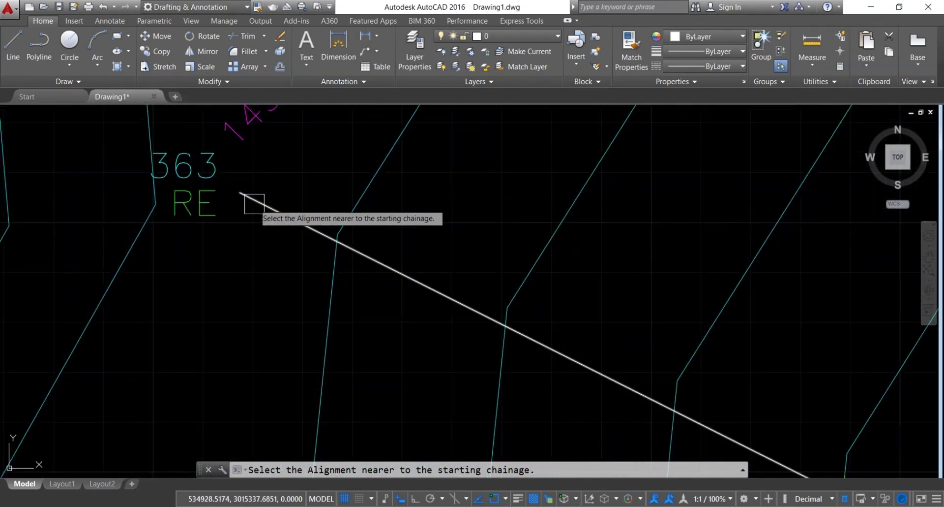
click(257, 197)
key(Return)
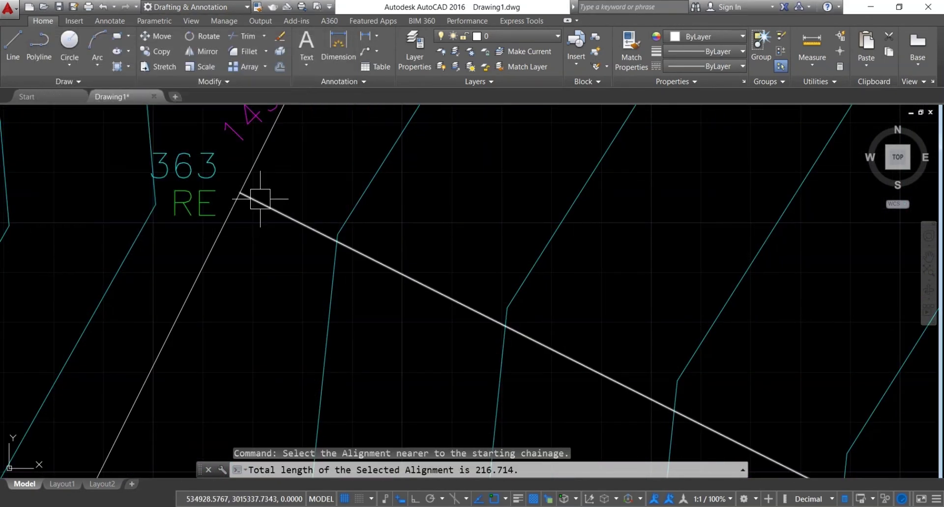
scroll(257, 197, down, 10)
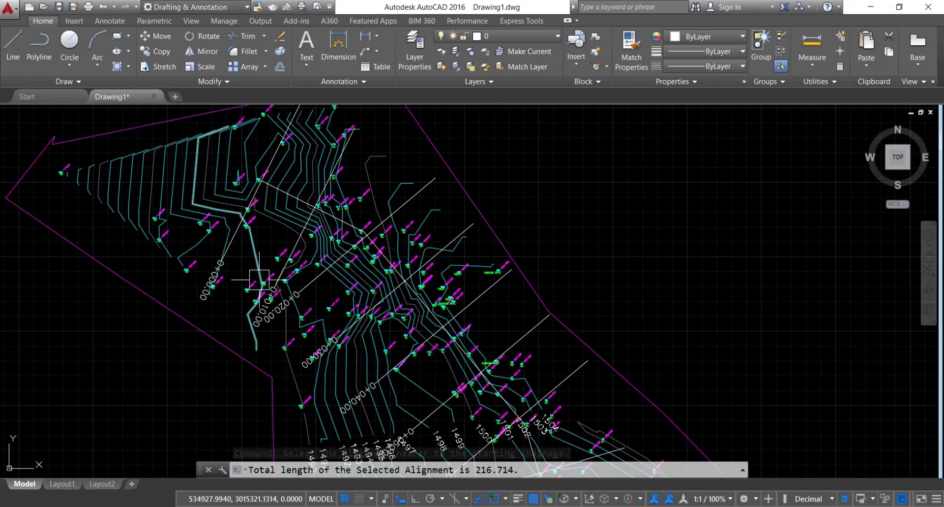
middle_drag(256, 278, 225, 199)
scroll(226, 199, down, 5)
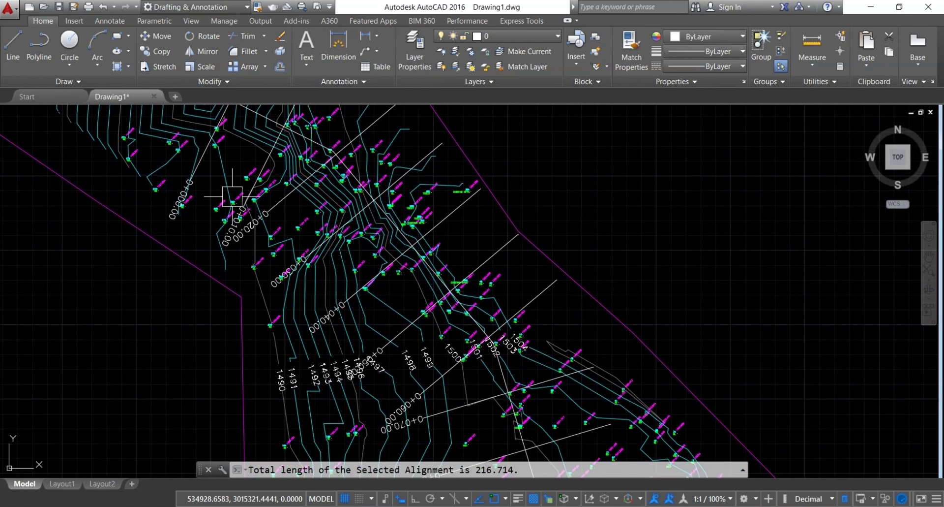
scroll(365, 290, up, 2)
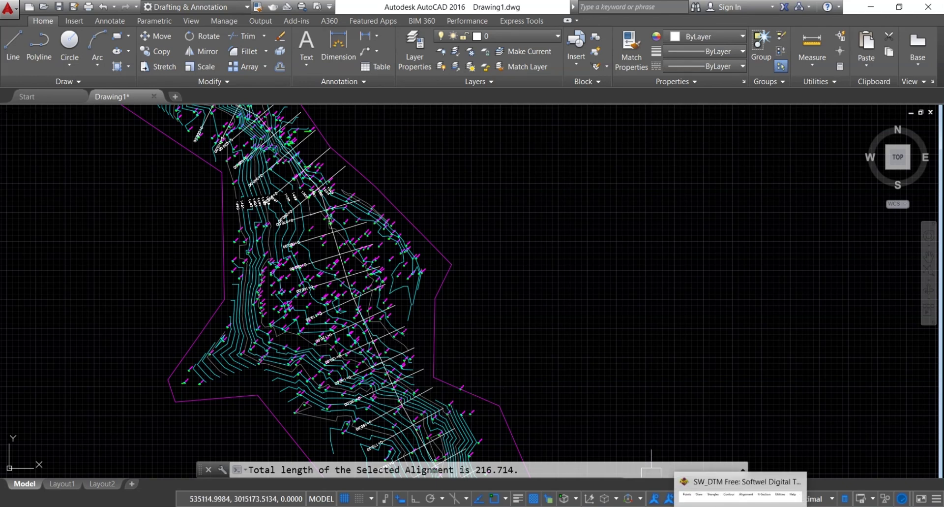
- Run Draw L-Profile with paper size ALL and scales 1000/100, reading the data and drawing all sheets
click(742, 505)
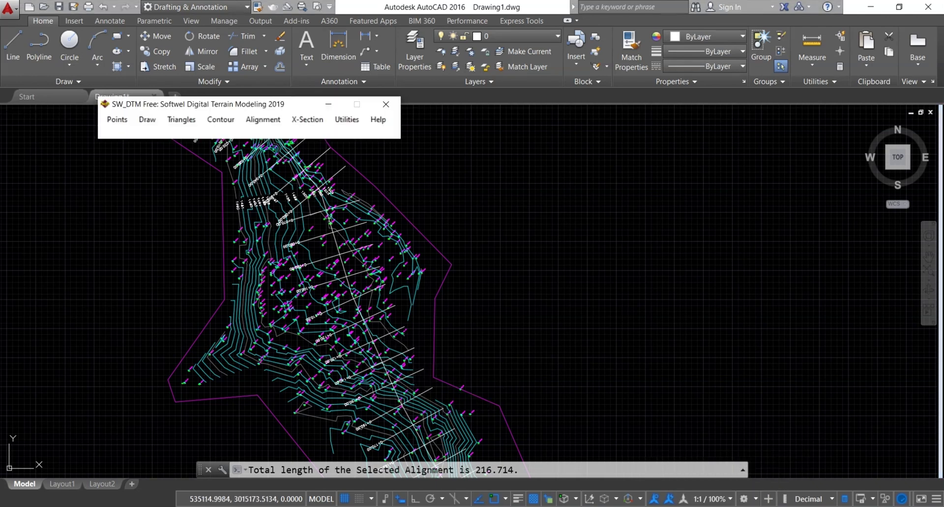
click(302, 119)
mouse_move(326, 164)
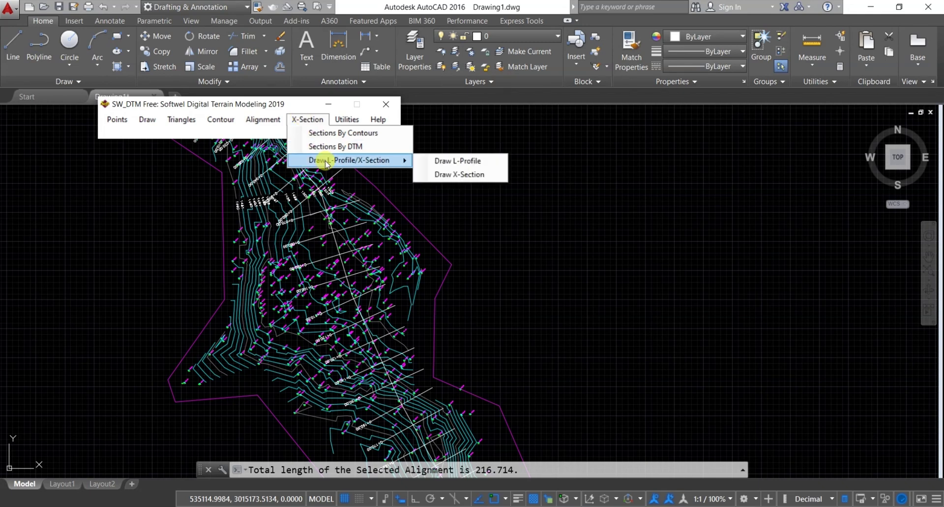
click(462, 166)
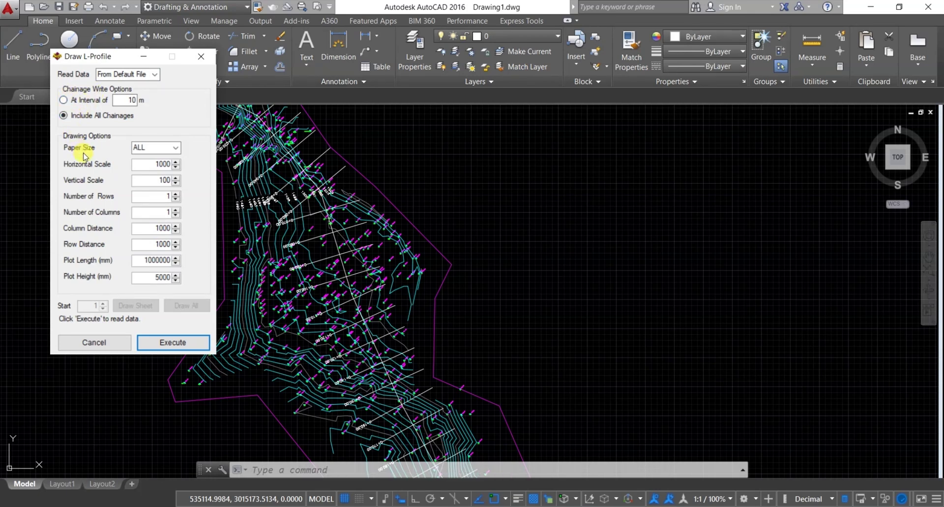
click(175, 147)
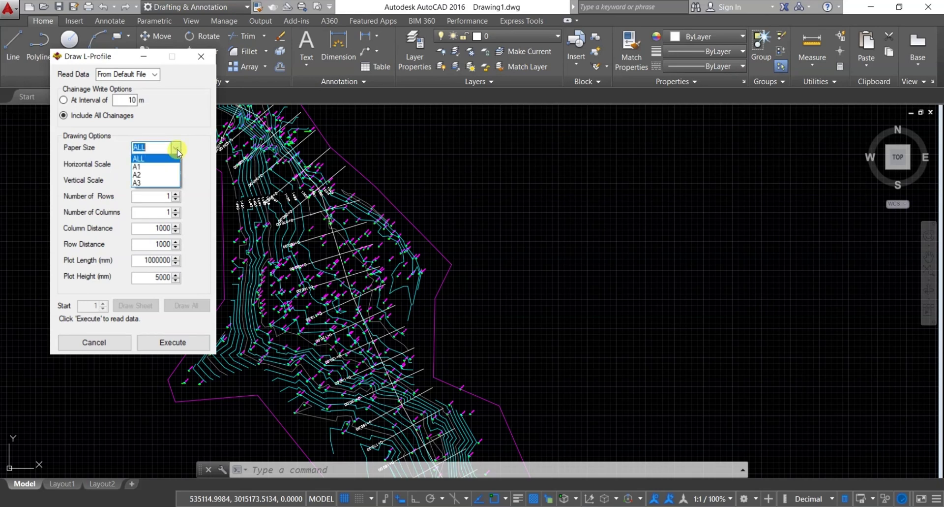
click(144, 158)
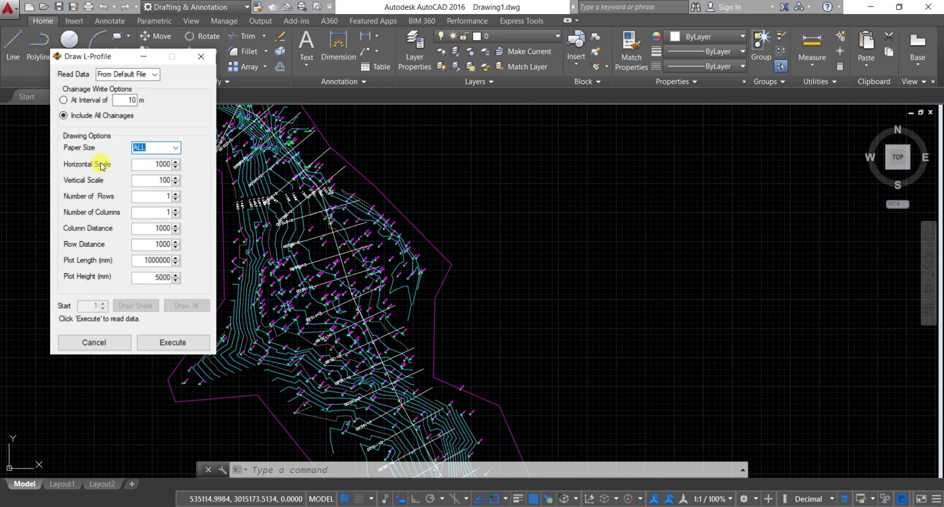
click(150, 164)
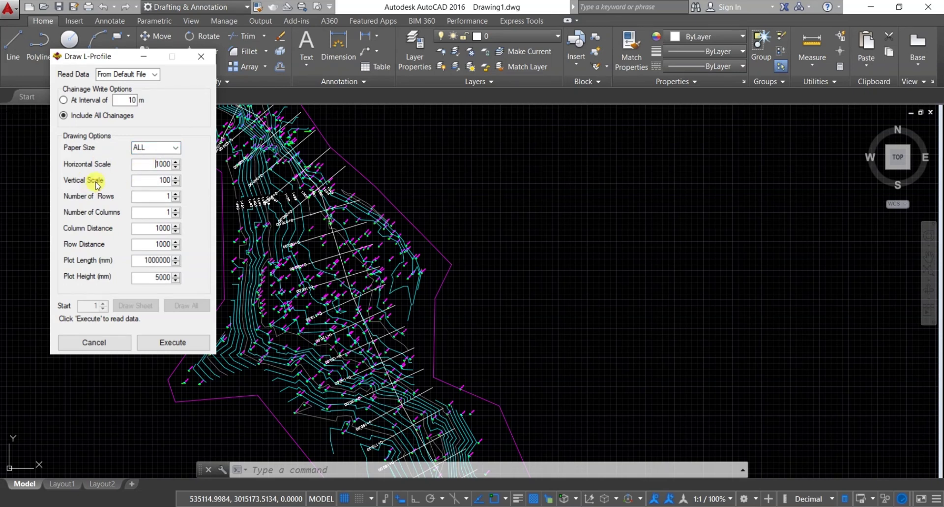
click(138, 193)
click(177, 347)
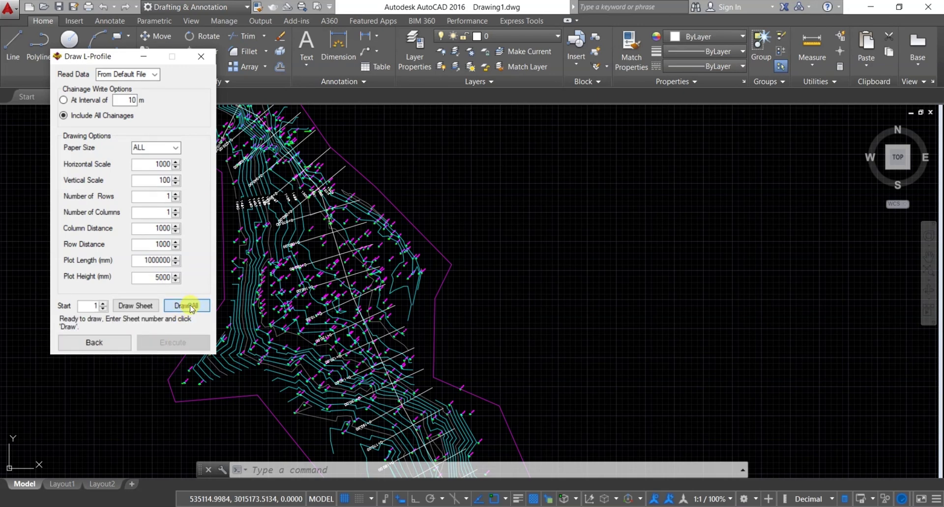
click(191, 306)
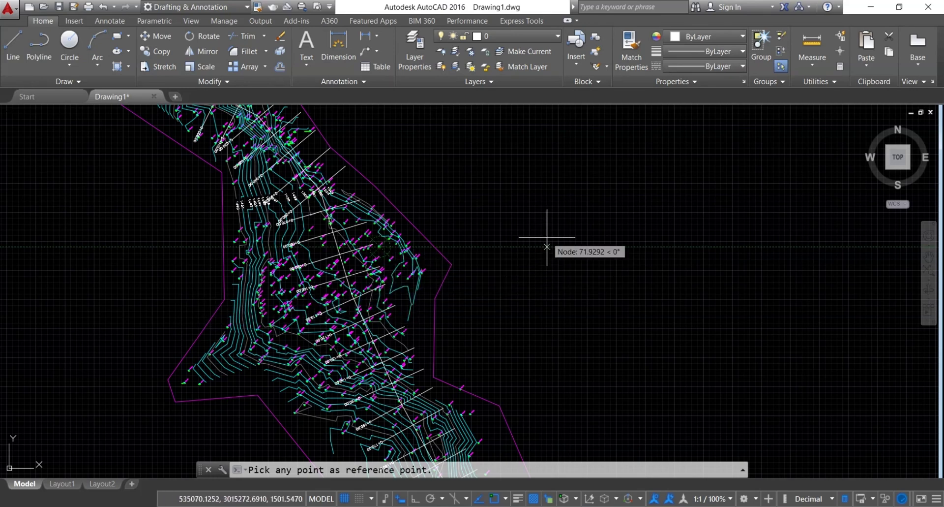
- Place the longitudinal profile's reference point to the right of the contour plan
click(530, 226)
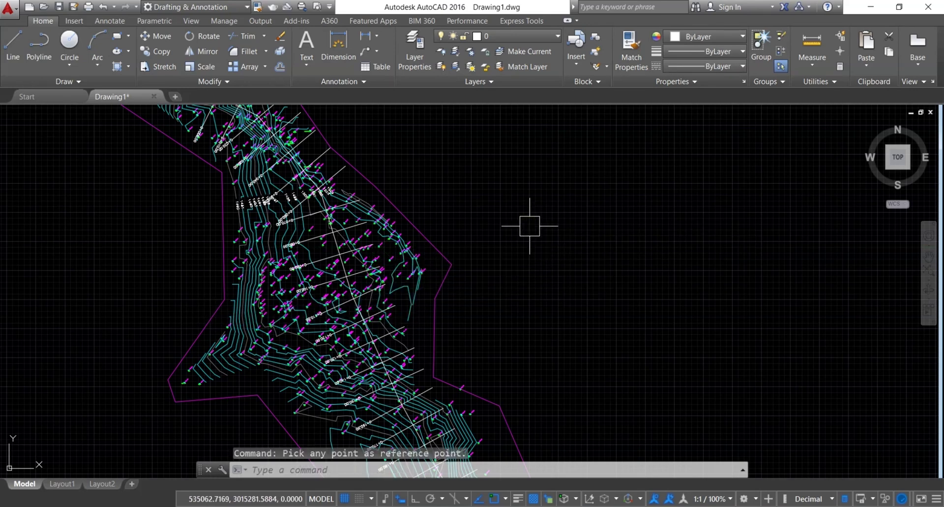
scroll(275, 285, down, 4)
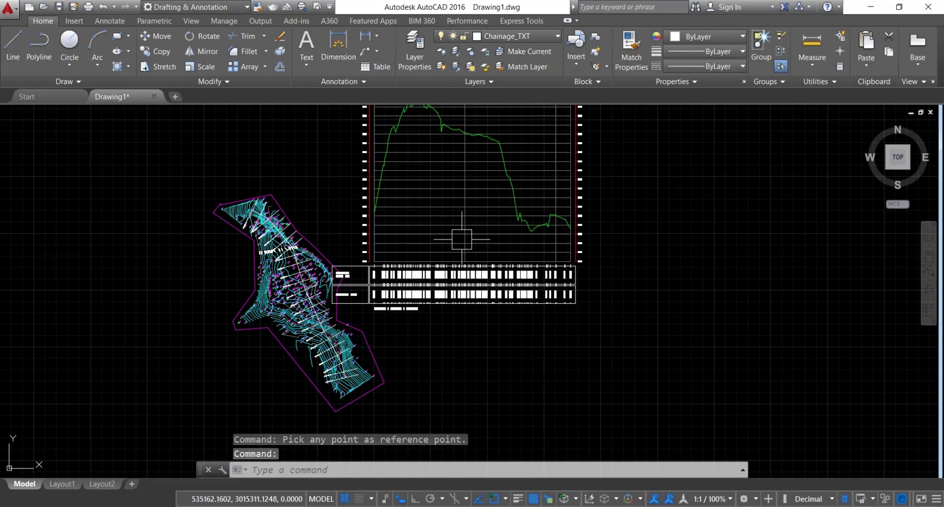
scroll(462, 239, up, 2)
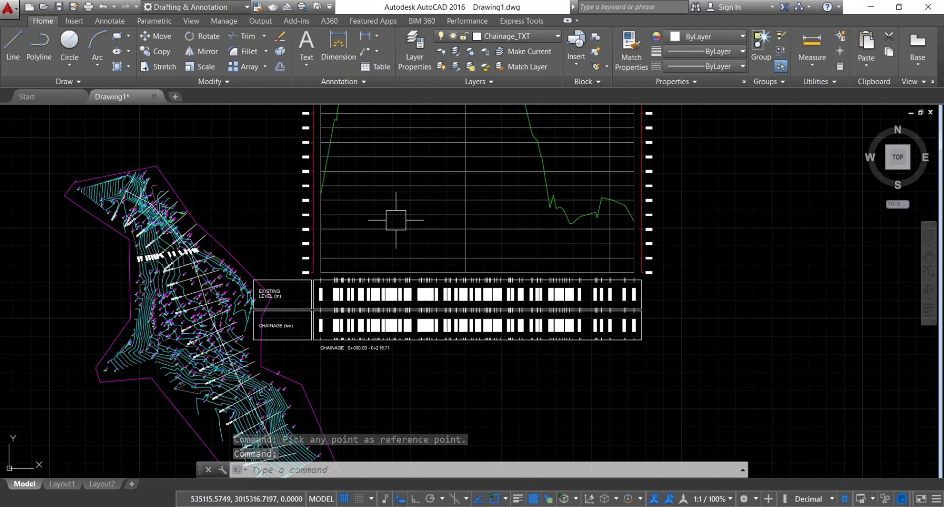
mouse_move(395, 220)
middle_down()
mouse_move(378, 288)
mouse_move(394, 217)
mouse_move(393, 262)
middle_up()
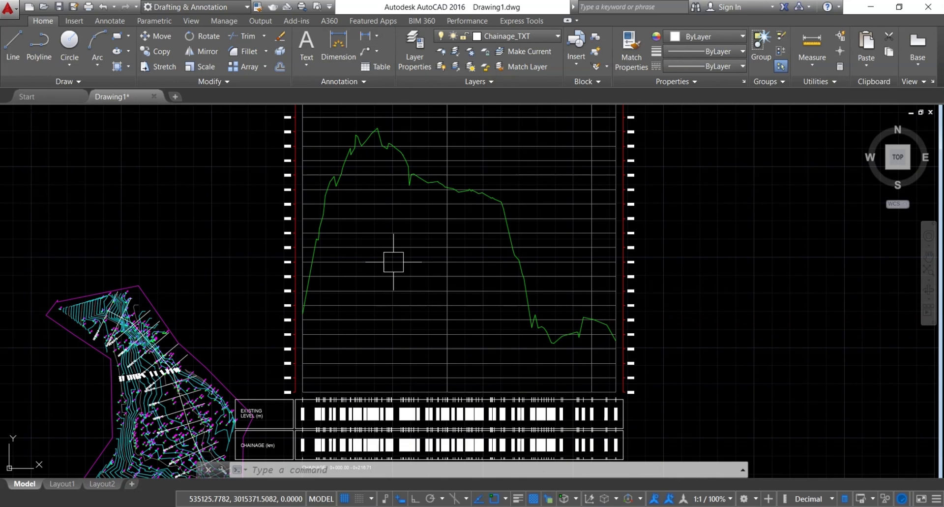
scroll(393, 262, down, 2)
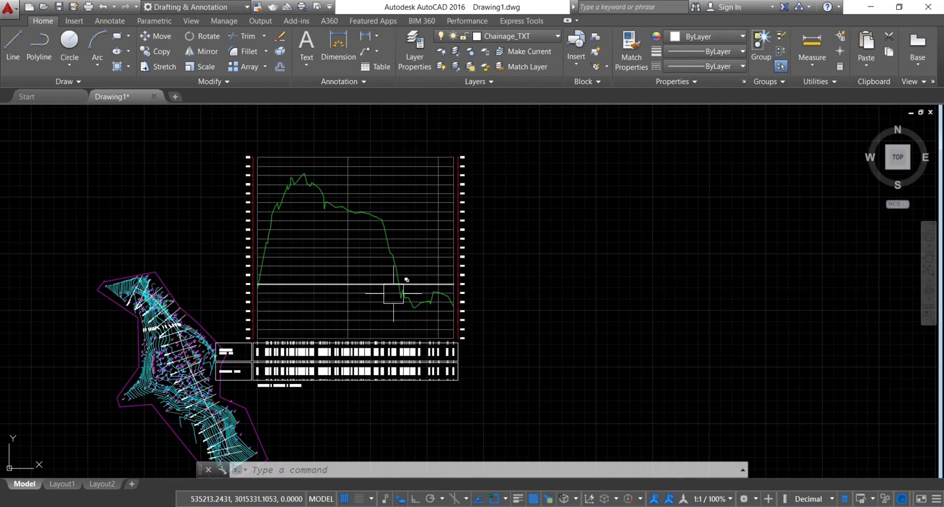
- Return to the L-profile dialog and close the profile settings
key(Return)
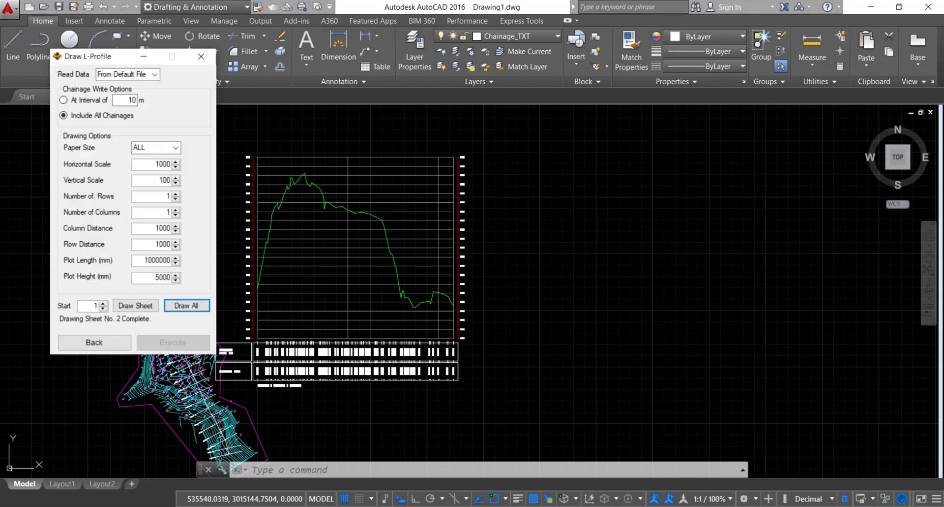
click(107, 344)
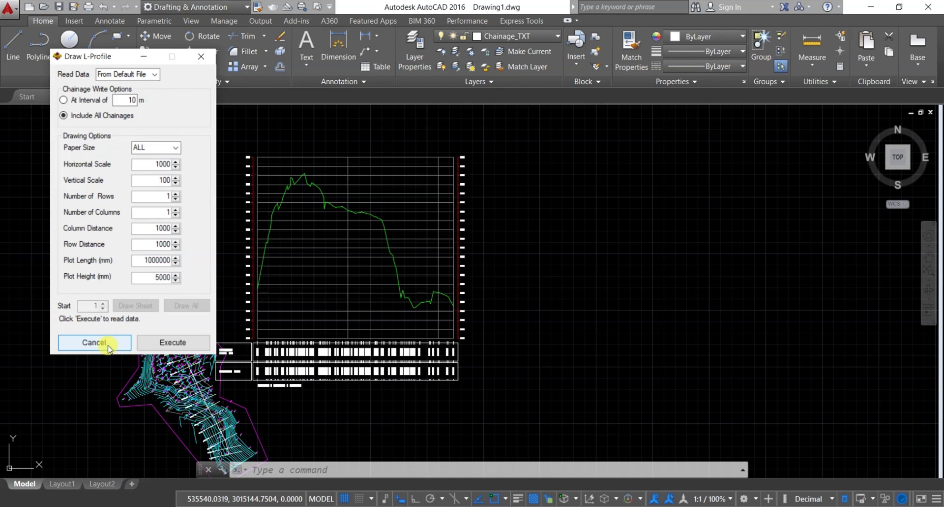
click(95, 342)
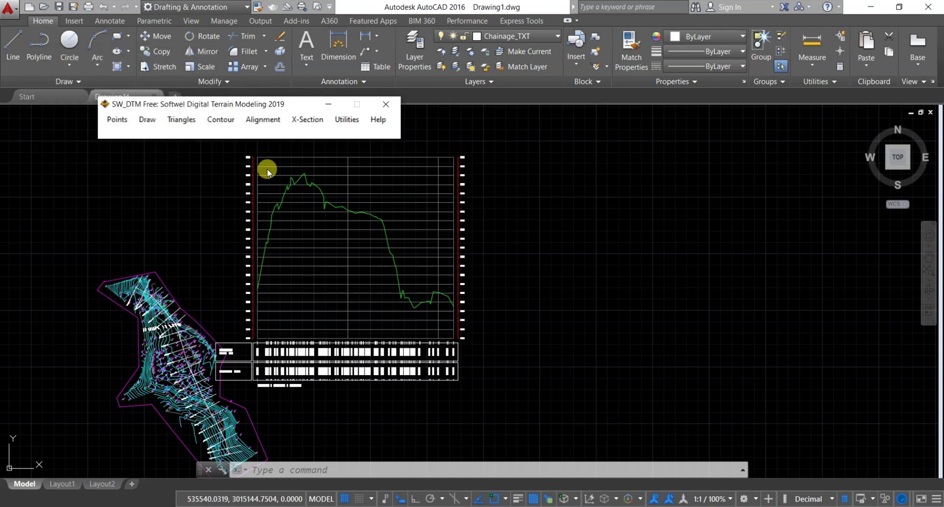
- Run Draw X-Section at 100/100 scale in 4 rows by 3 columns, loading and drawing all 23 sections
click(301, 122)
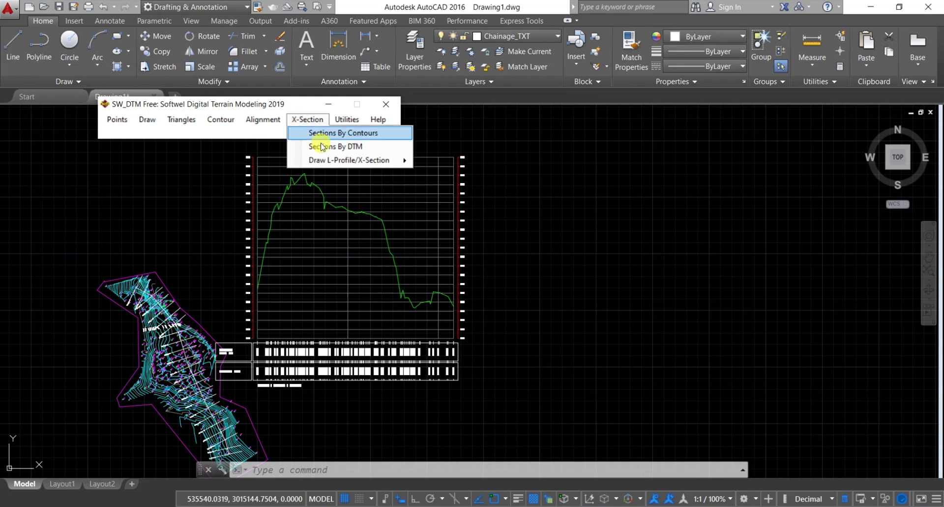
mouse_move(336, 163)
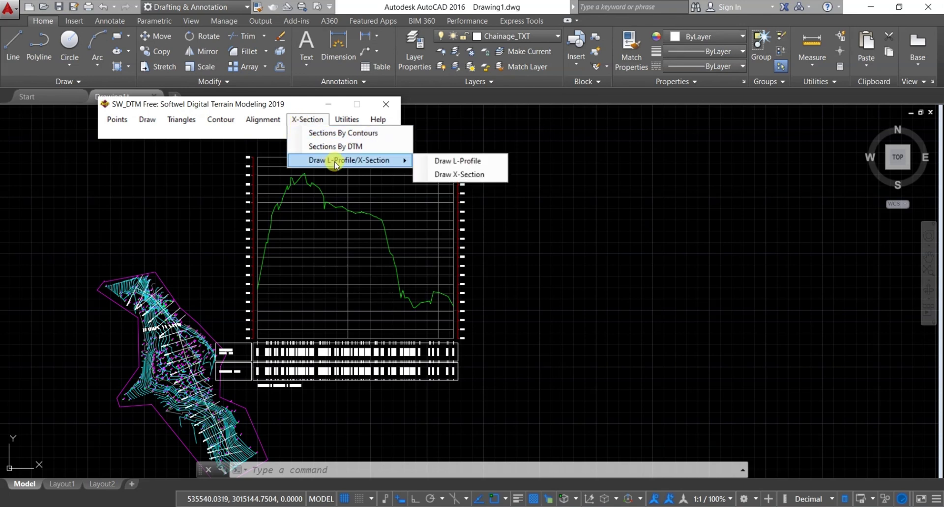
click(447, 176)
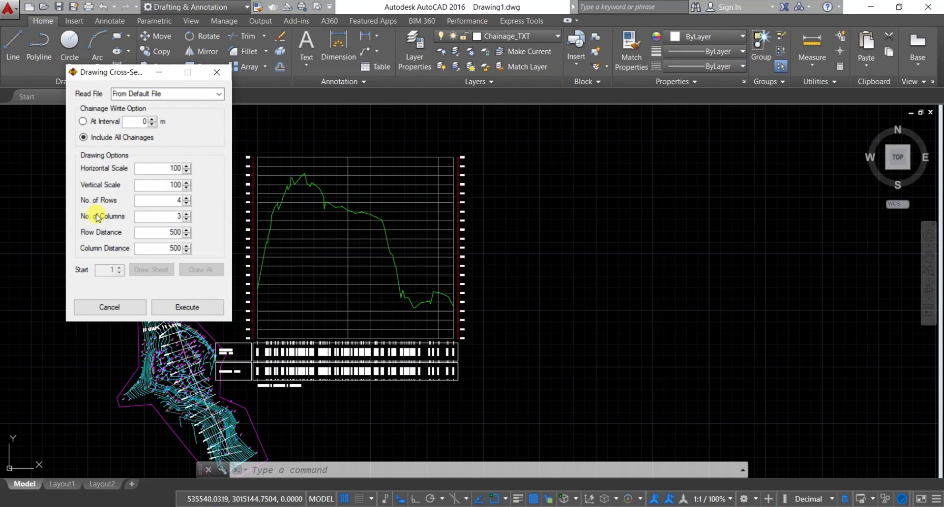
click(197, 308)
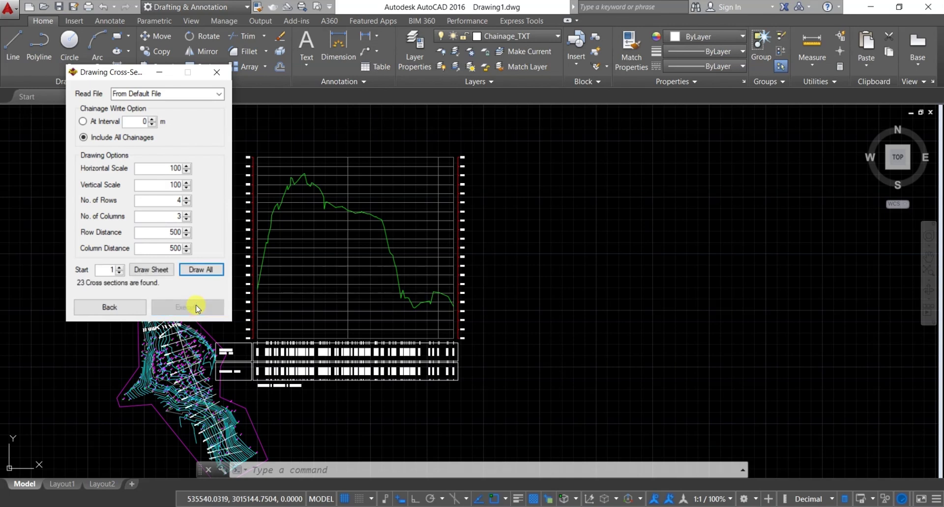
click(201, 269)
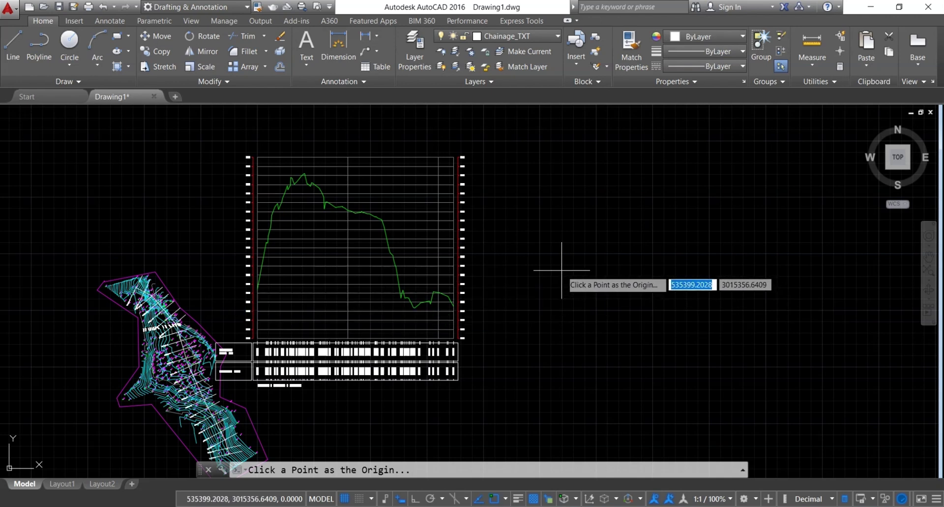
- Set the cross-section grid origin right of the longitudinal profile and inspect the drawn sections
click(705, 278)
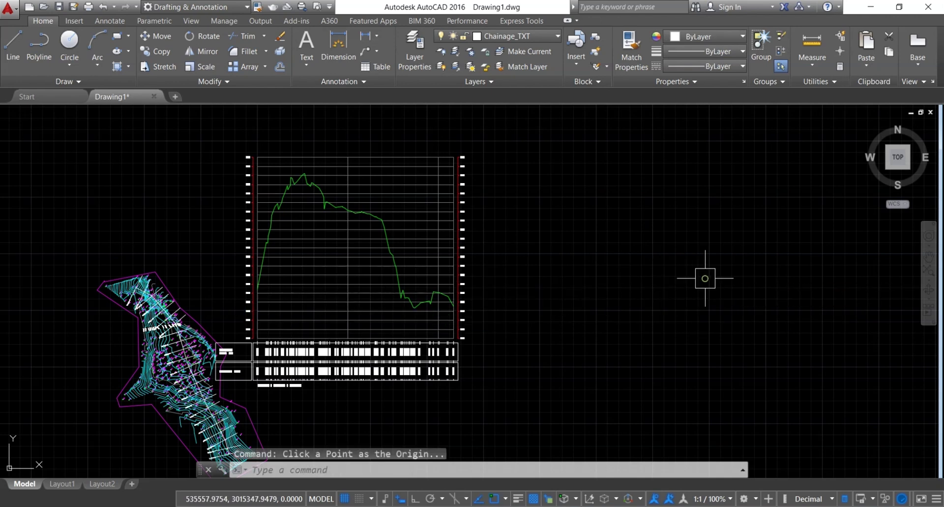
scroll(331, 307, down, 4)
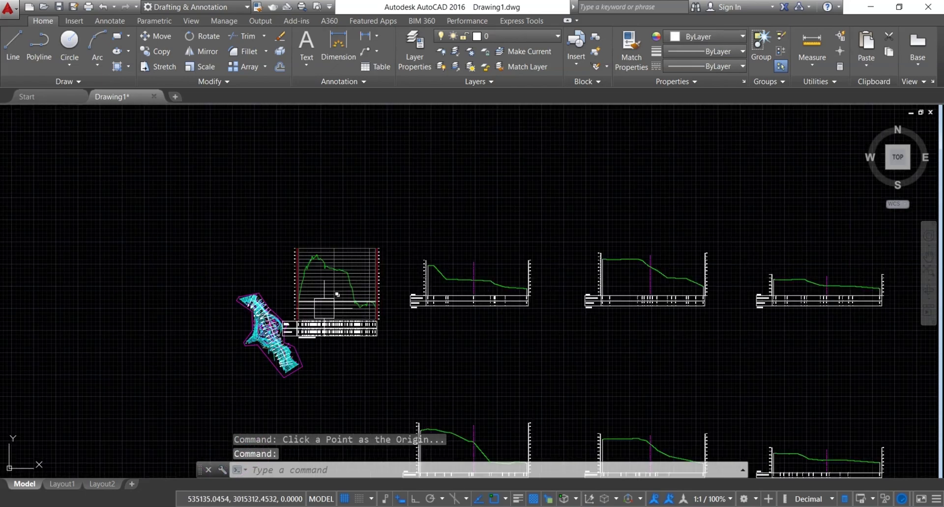
scroll(523, 302, up, 4)
scroll(394, 288, up, 4)
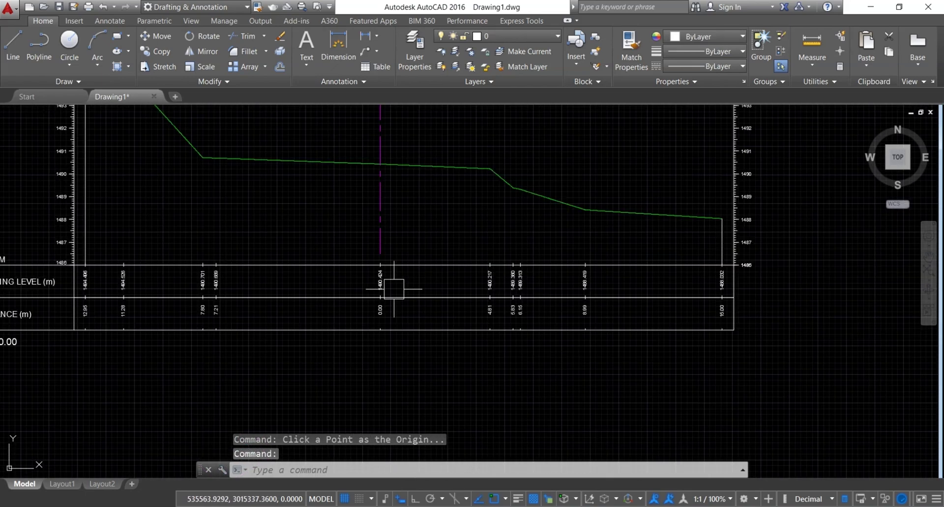
scroll(394, 289, down, 8)
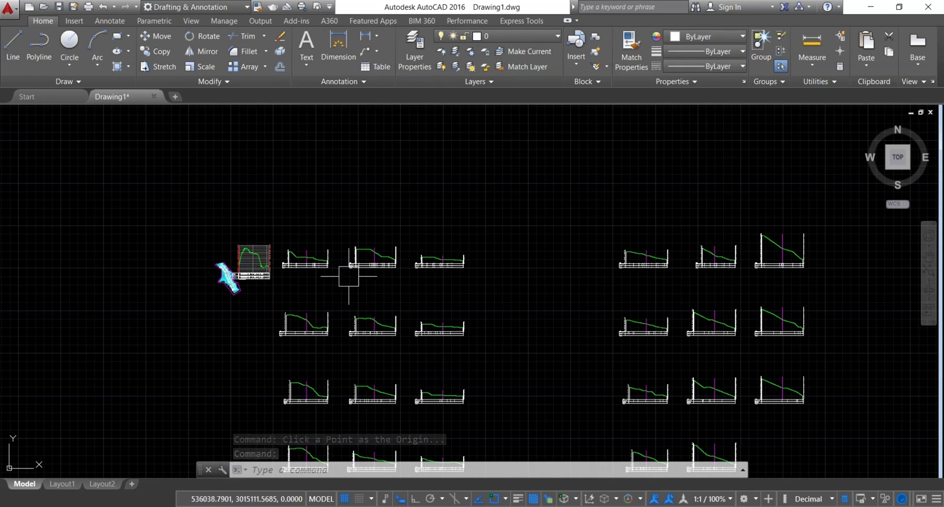
scroll(349, 277, down, 4)
scroll(338, 305, up, 10)
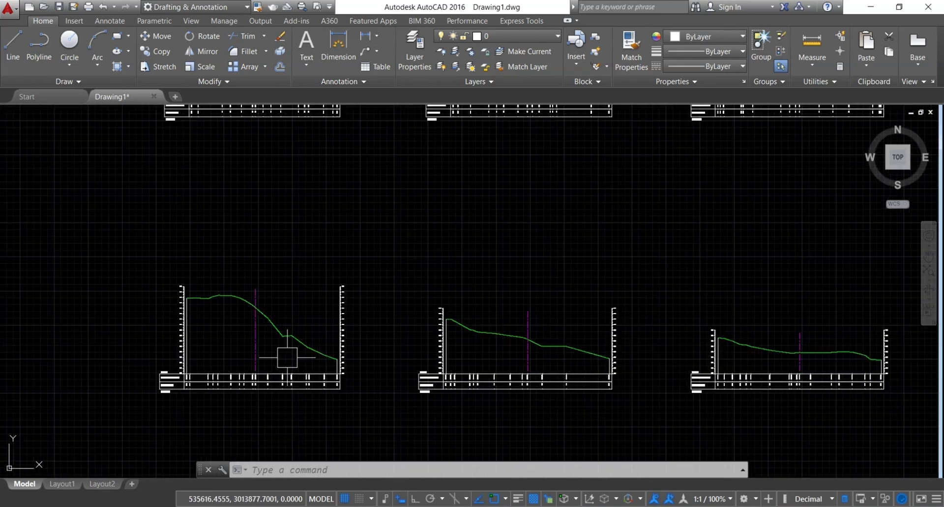
scroll(287, 358, up, 4)
middle_drag(289, 363, 375, 239)
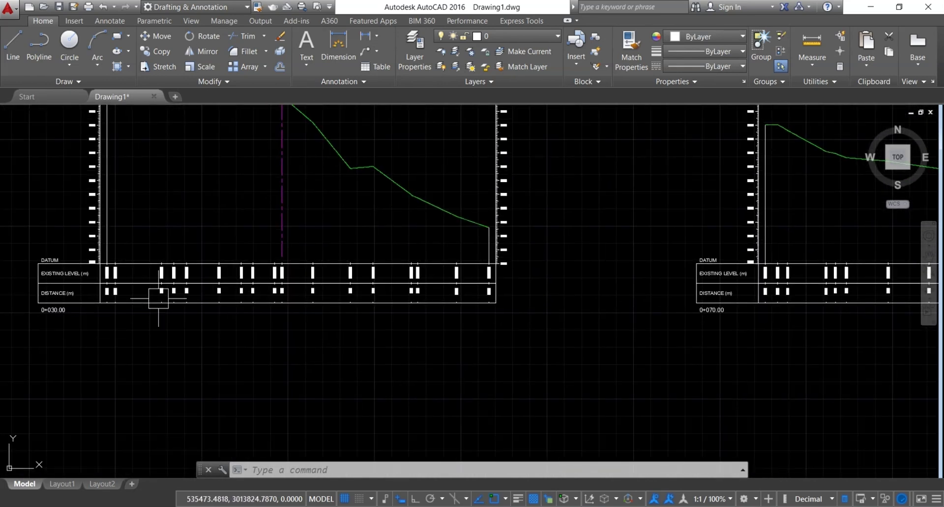